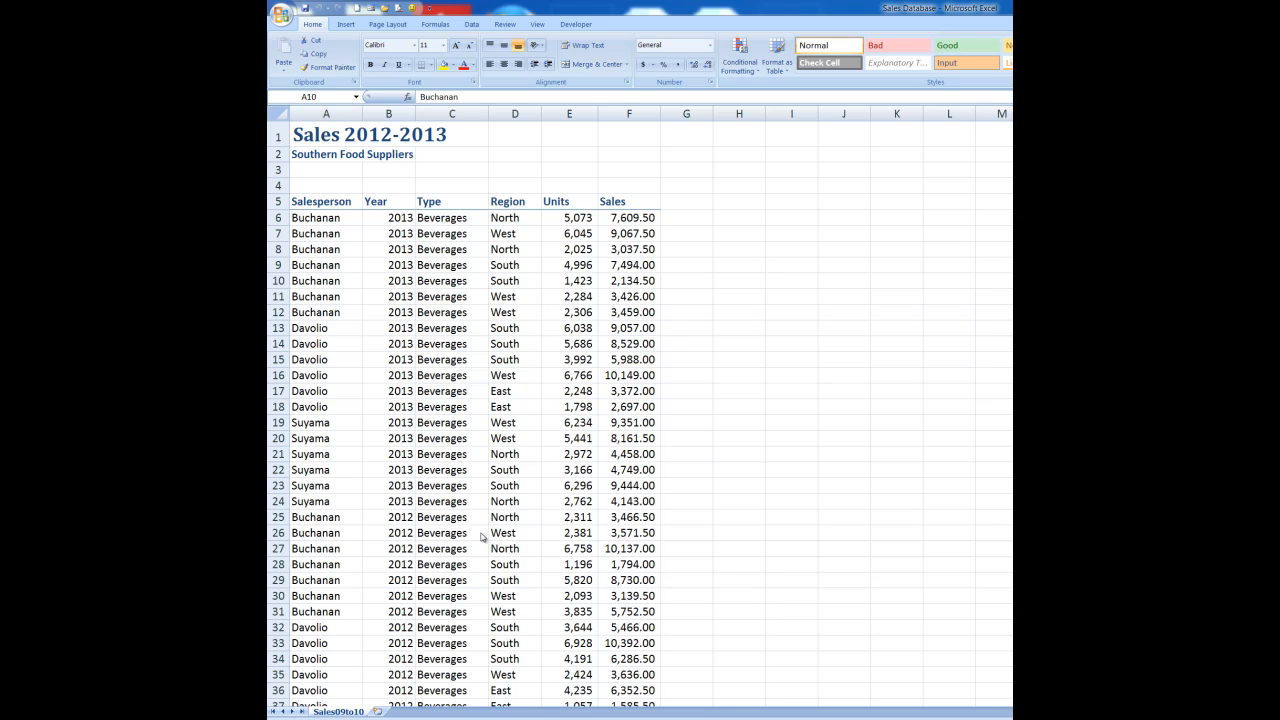
Step: Insert a blank PivotTable from the sales range A5:F117 onto a new worksheet
scroll(481, 537, "down", 13)
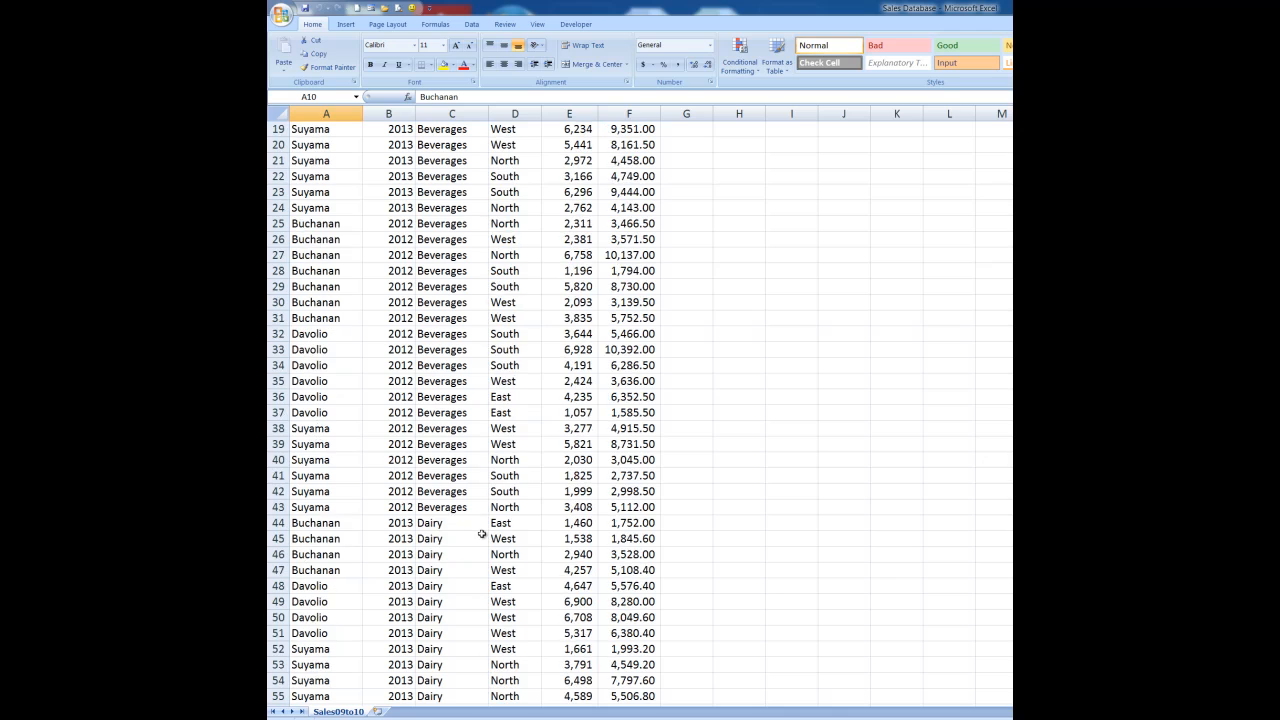
scroll(482, 535, "down", 20)
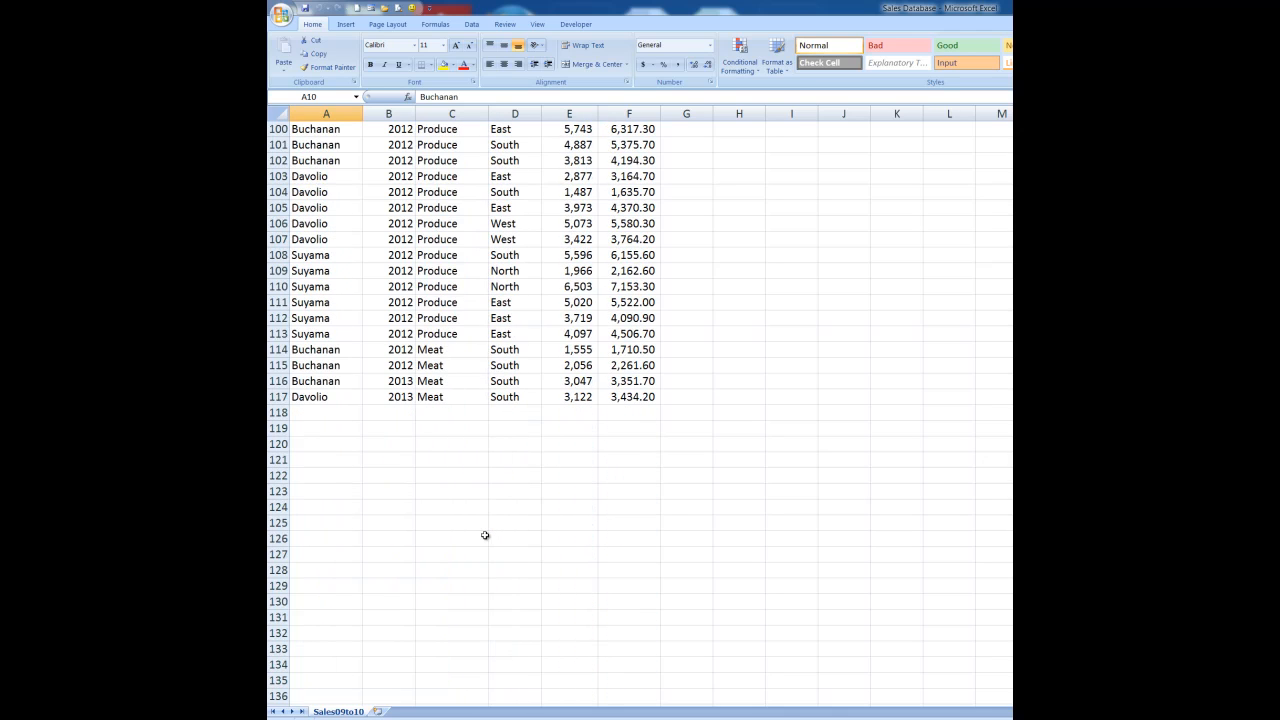
scroll(485, 536, "up", 20)
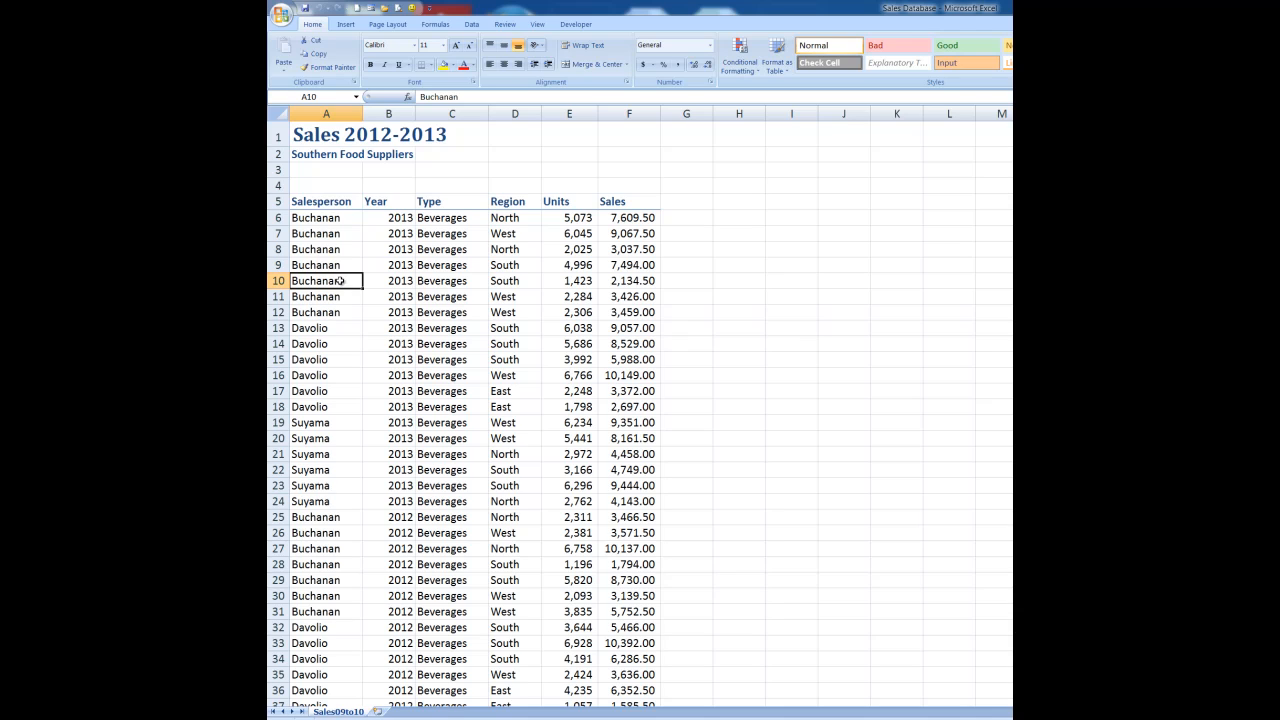
left_click(344, 25)
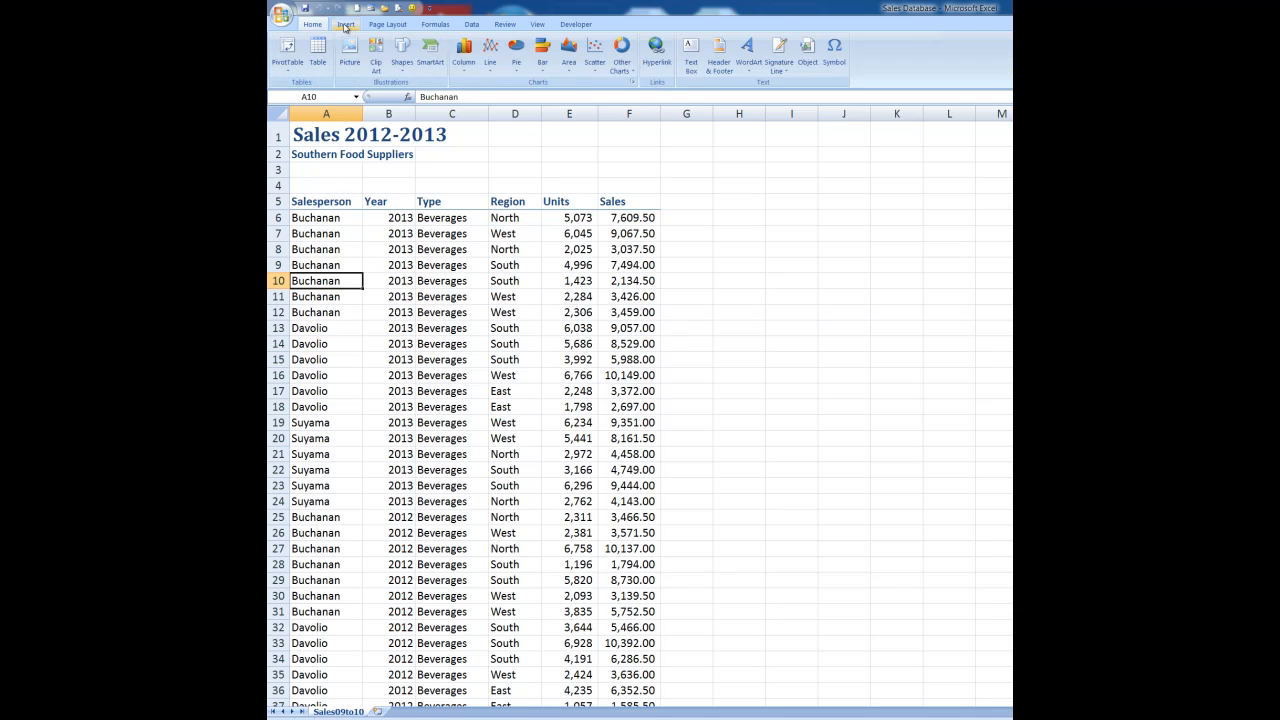
left_click(288, 47)
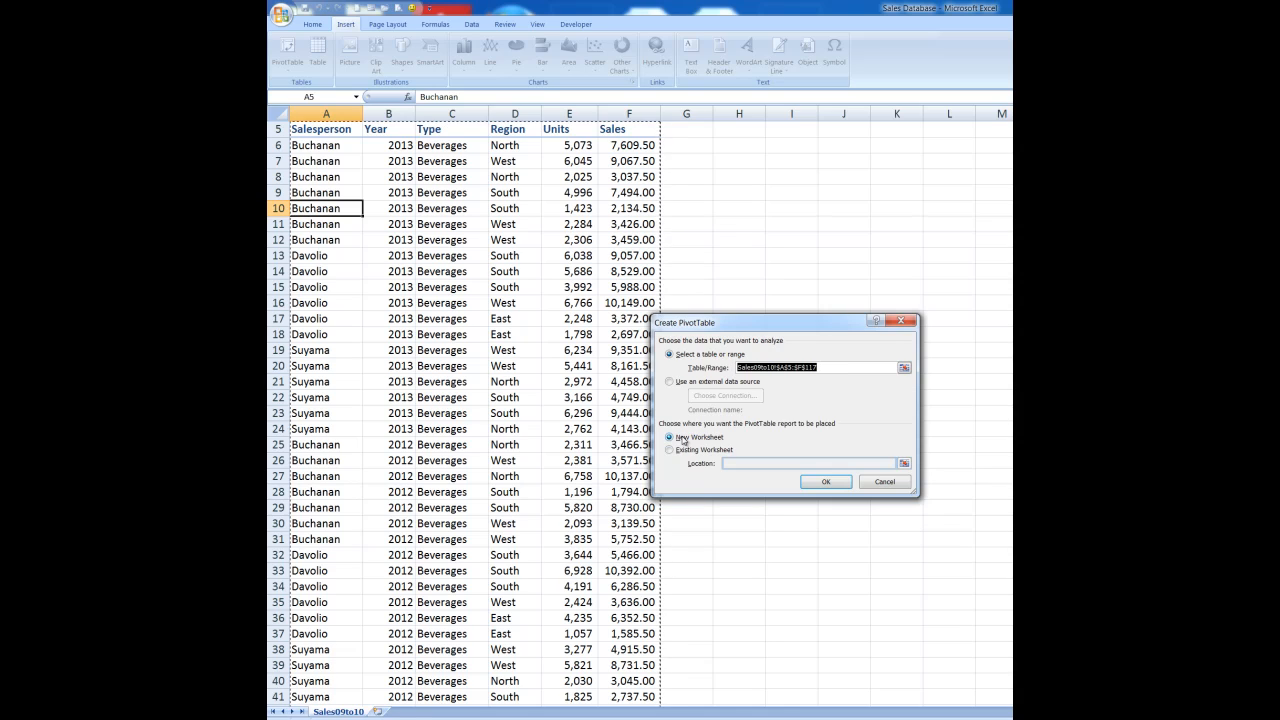
left_click(821, 484)
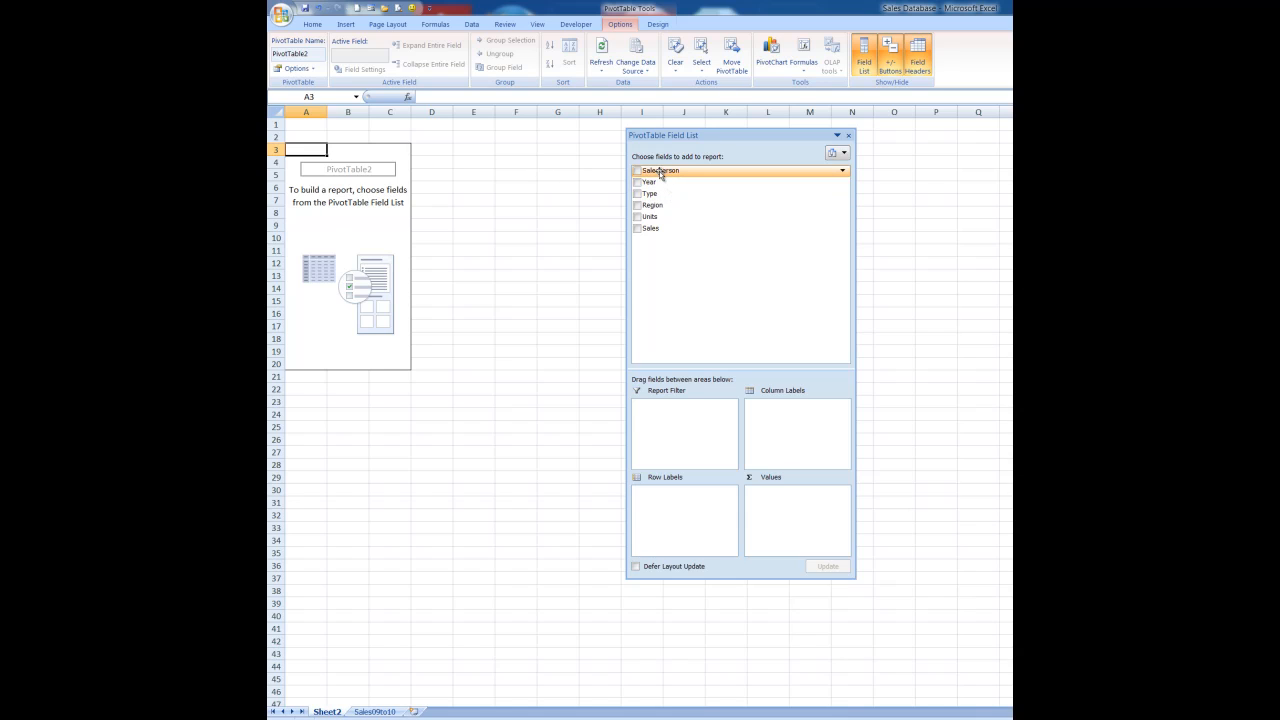
Step: Lay out the pivot with Salesperson as rows, Region as columns and Sum of Sales as values
left_click_drag(660, 172, 663, 508)
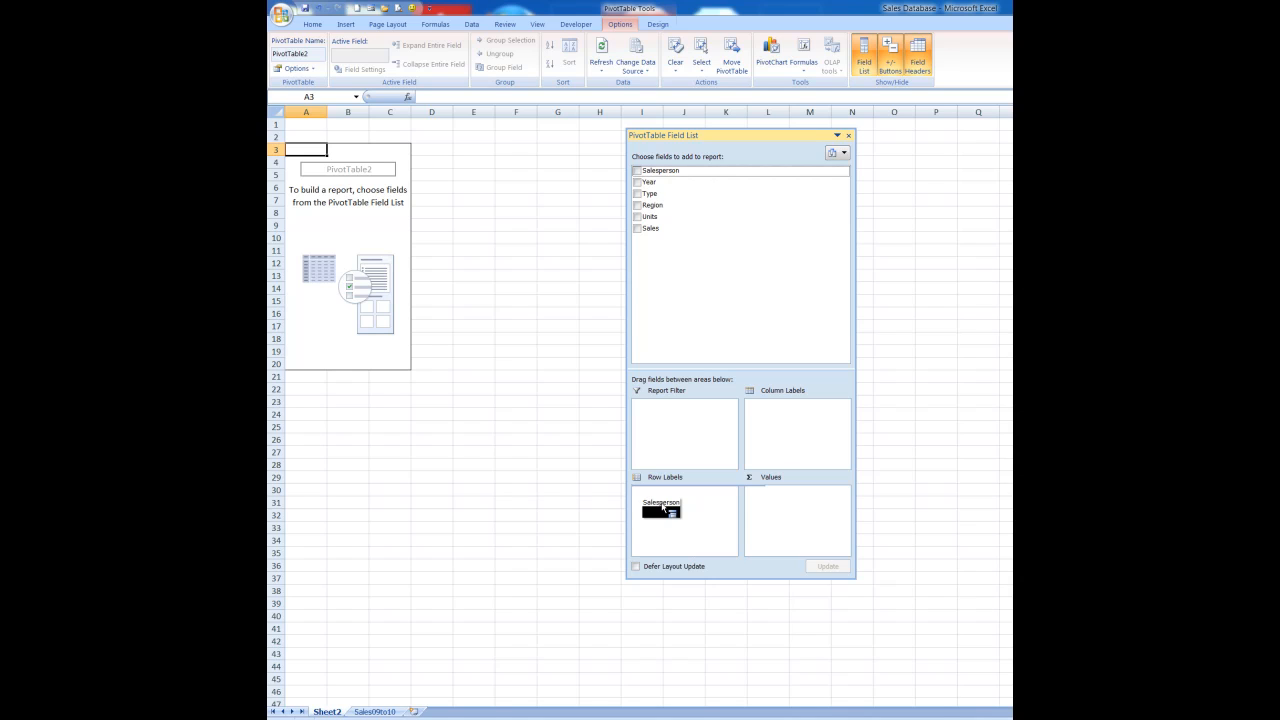
left_click_drag(663, 508, 663, 506)
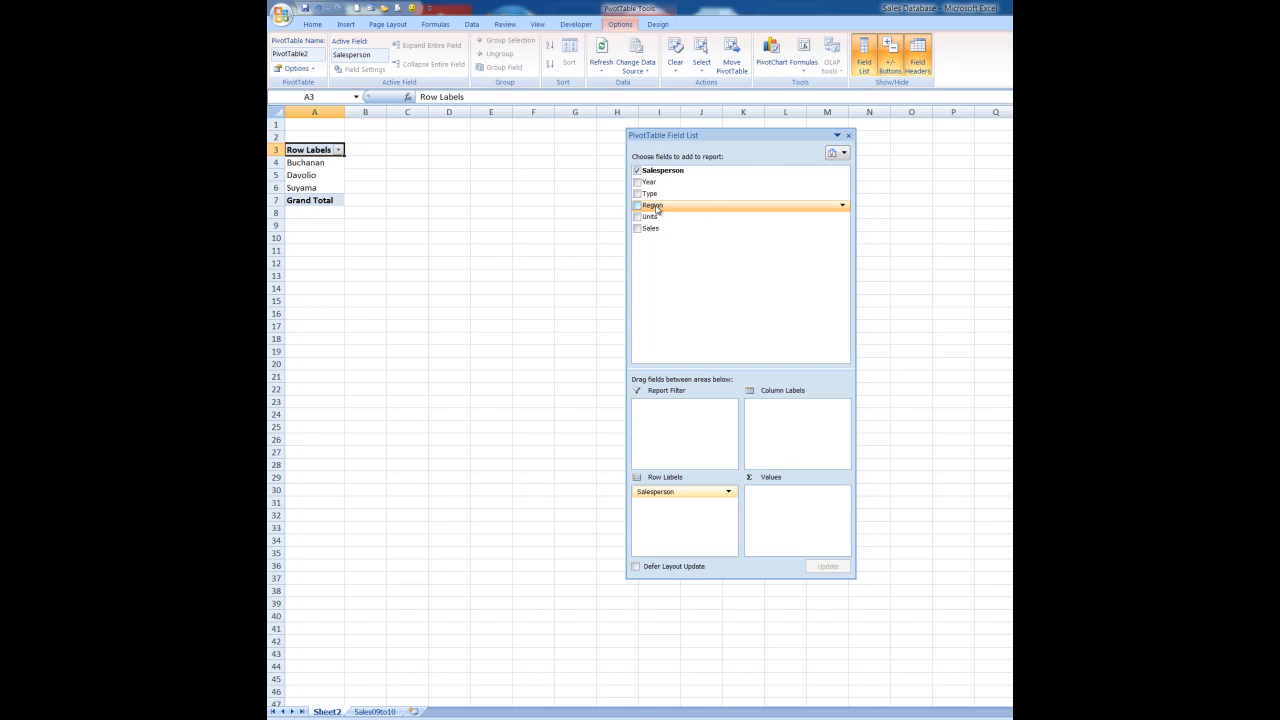
left_click_drag(657, 207, 774, 417)
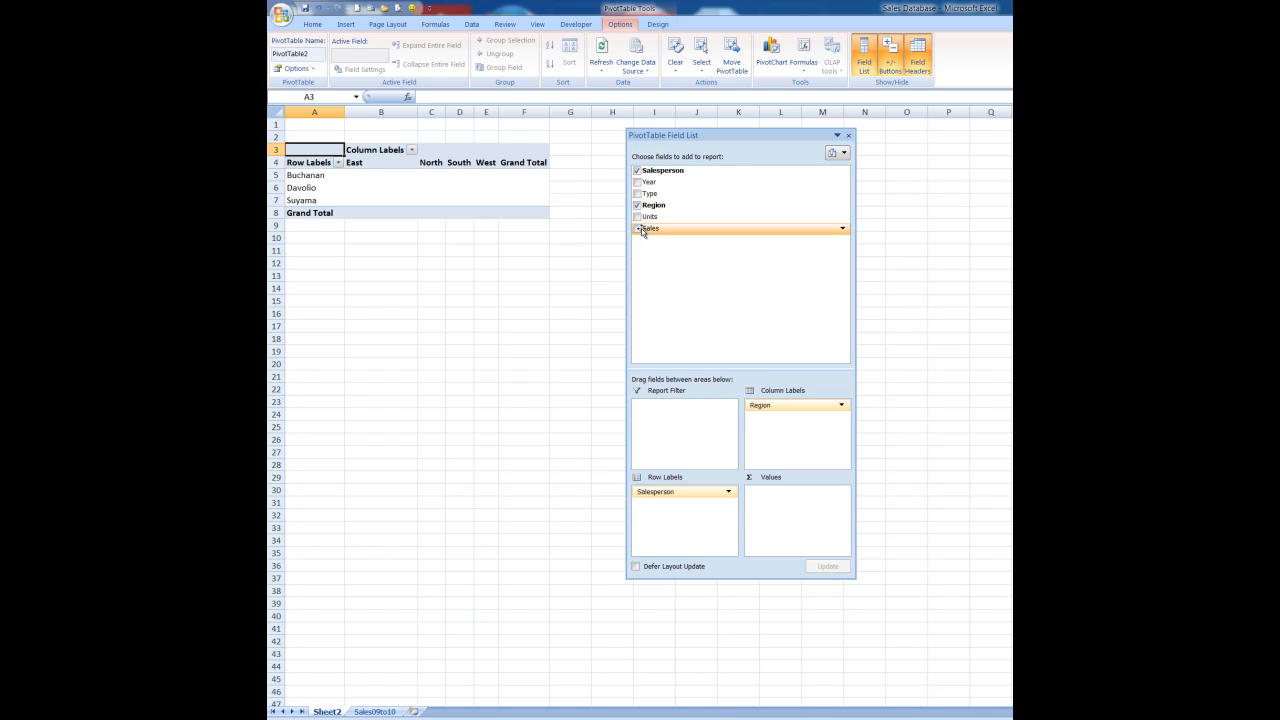
left_click_drag(650, 231, 765, 496)
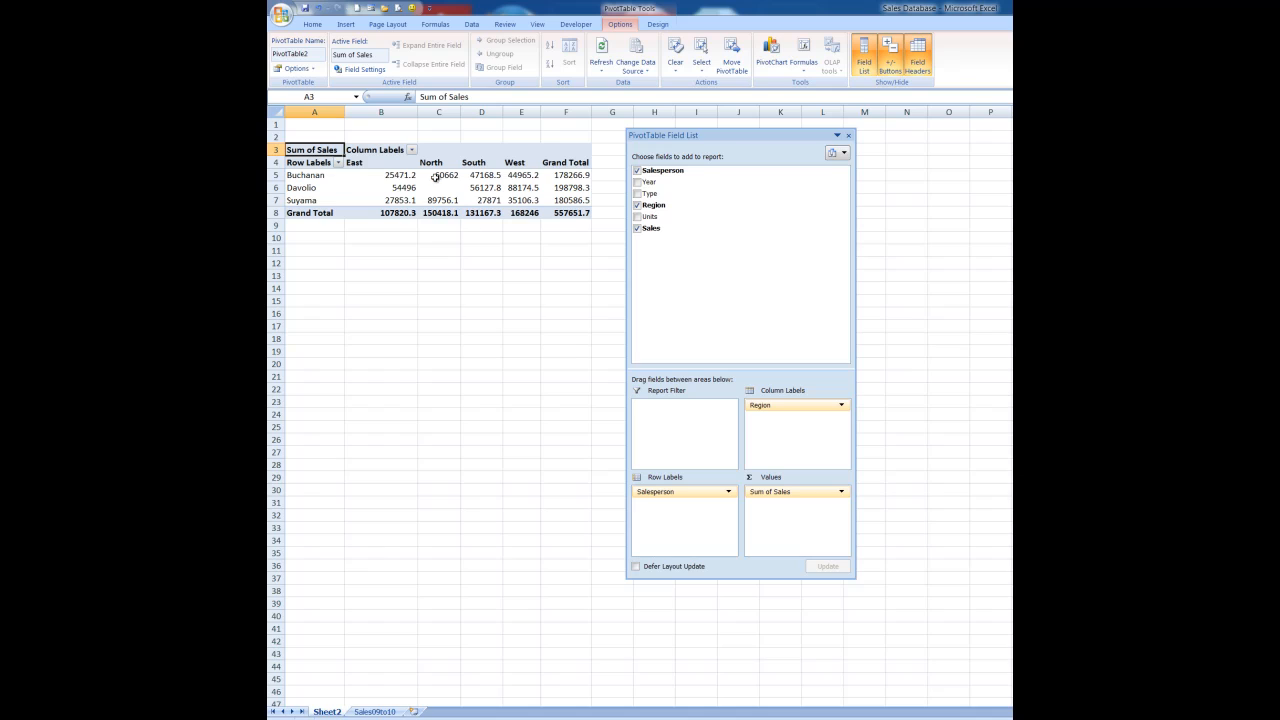
mouse_move(520, 176)
mouse_move(577, 178)
mouse_move(313, 178)
mouse_move(475, 177)
left_click(373, 711)
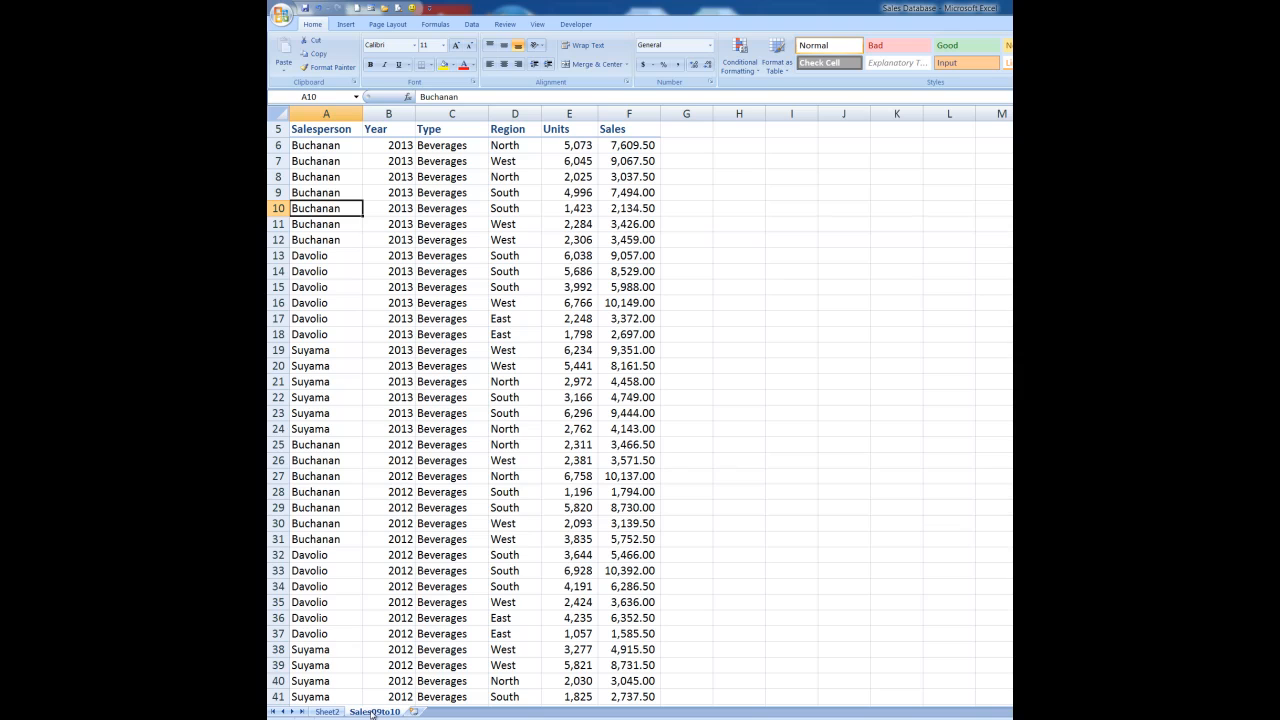
left_click(327, 711)
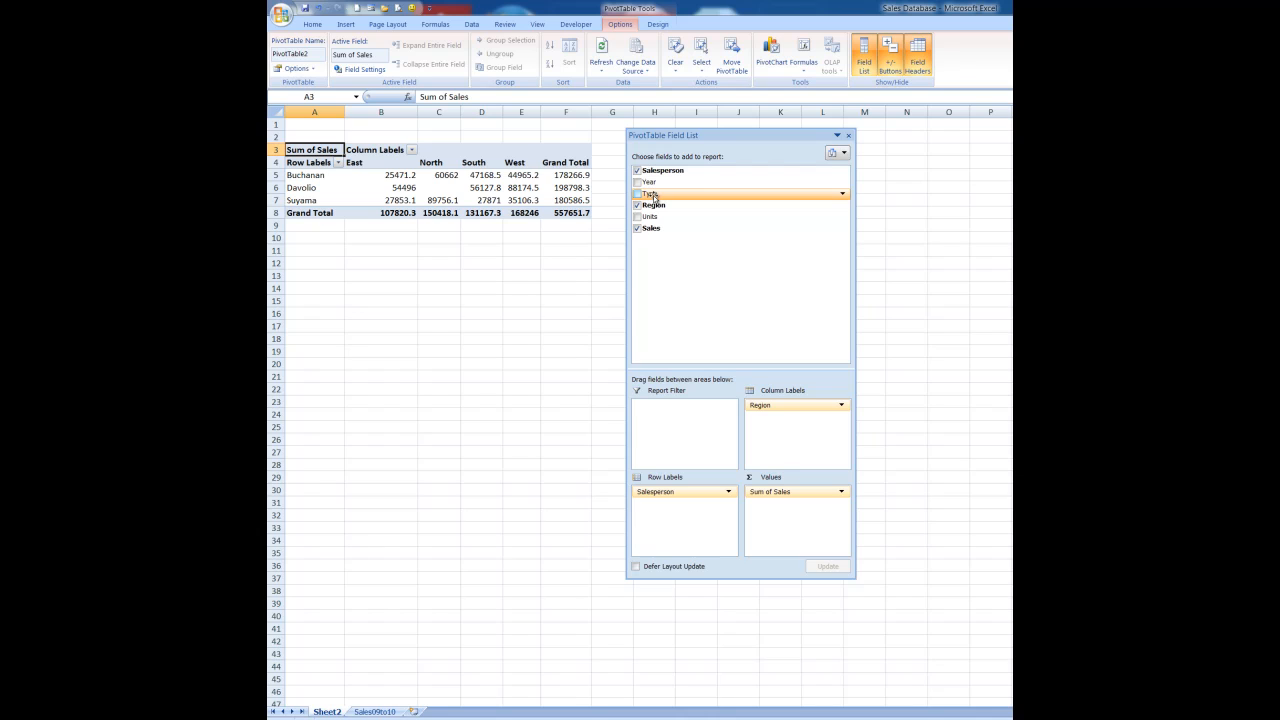
Step: Nest the Type field under Salesperson in the Row Labels area
left_click_drag(652, 196, 661, 514)
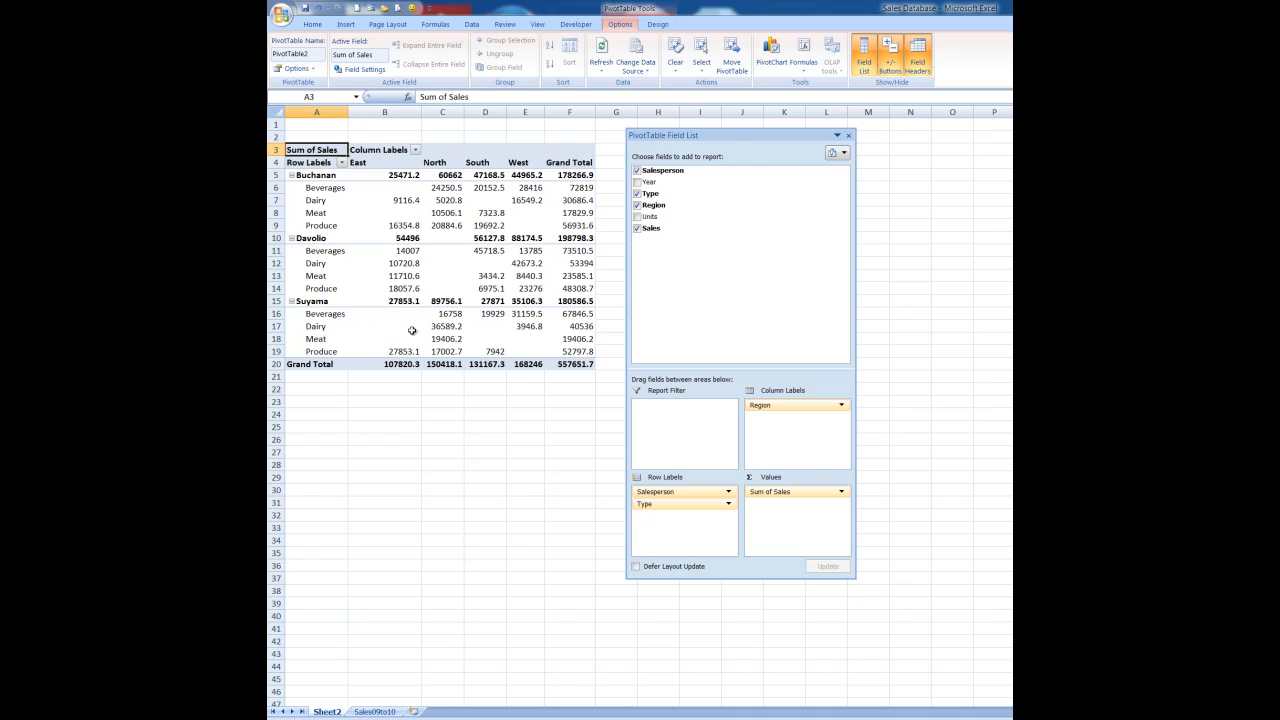
mouse_move(444, 330)
Step: Move Region into rows and Type into columns, then remove Region from the pivot
left_click_drag(785, 405, 660, 521)
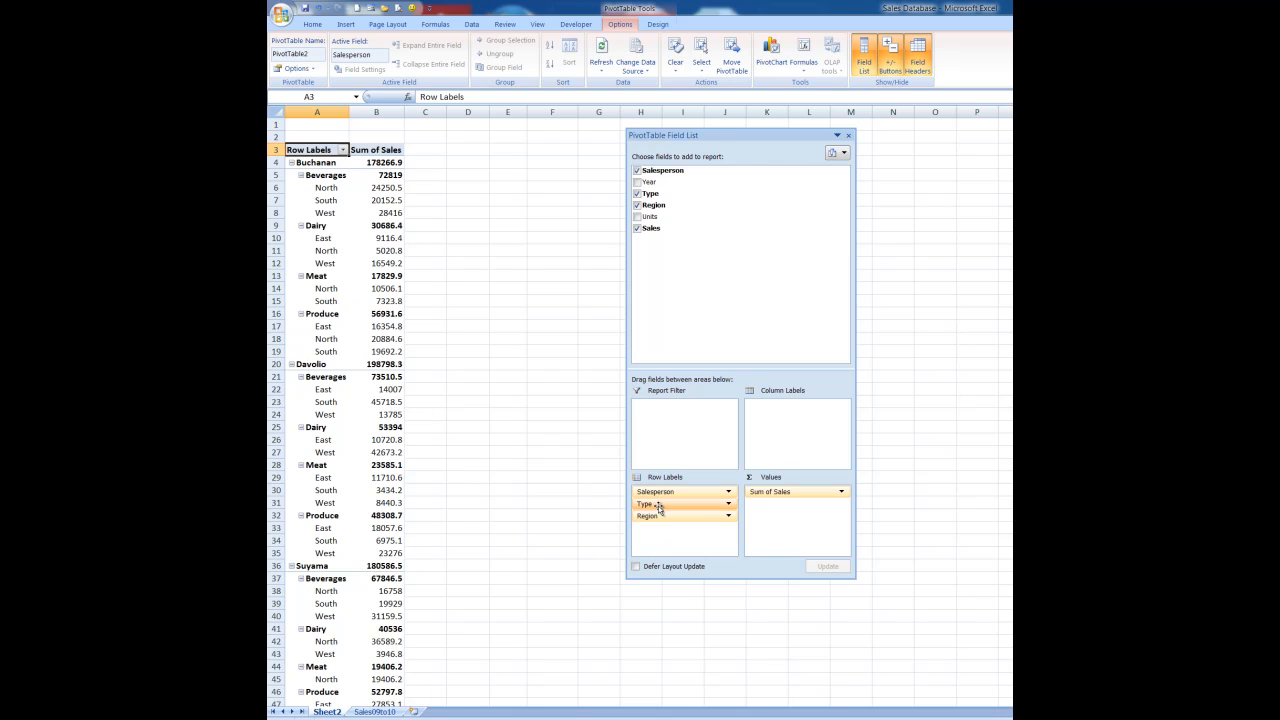
left_click_drag(658, 506, 770, 411)
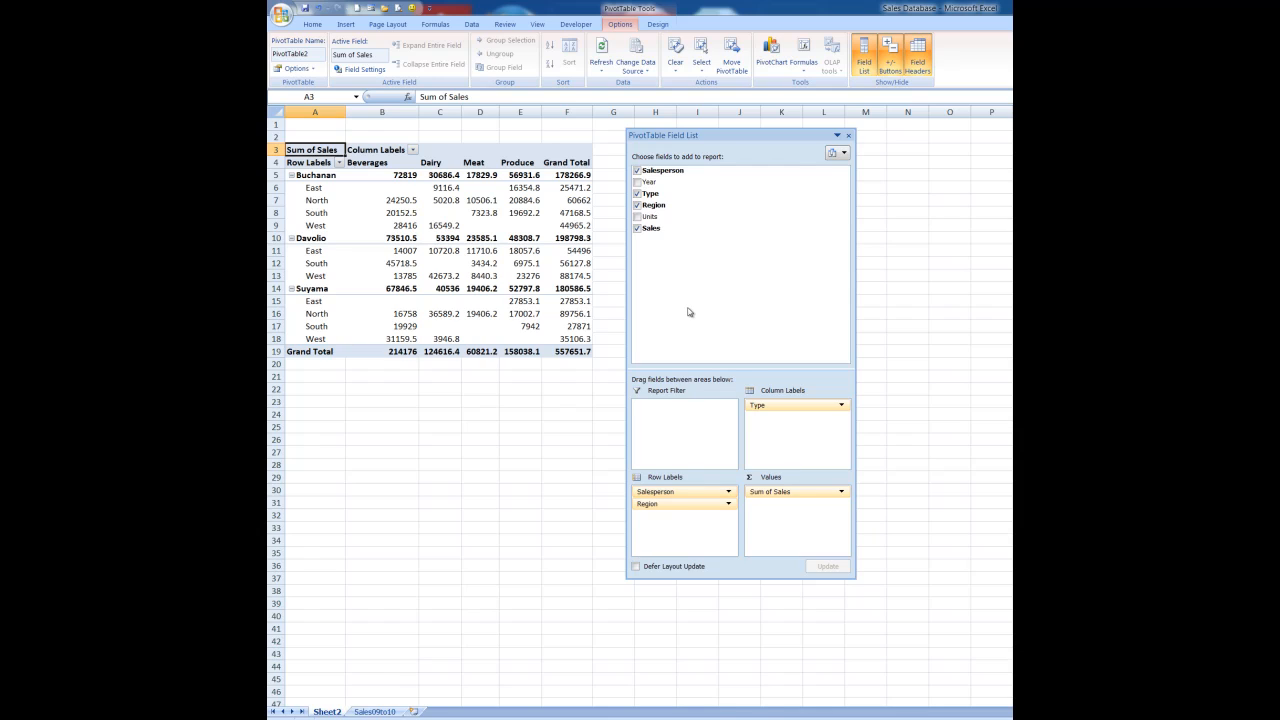
left_click(637, 206)
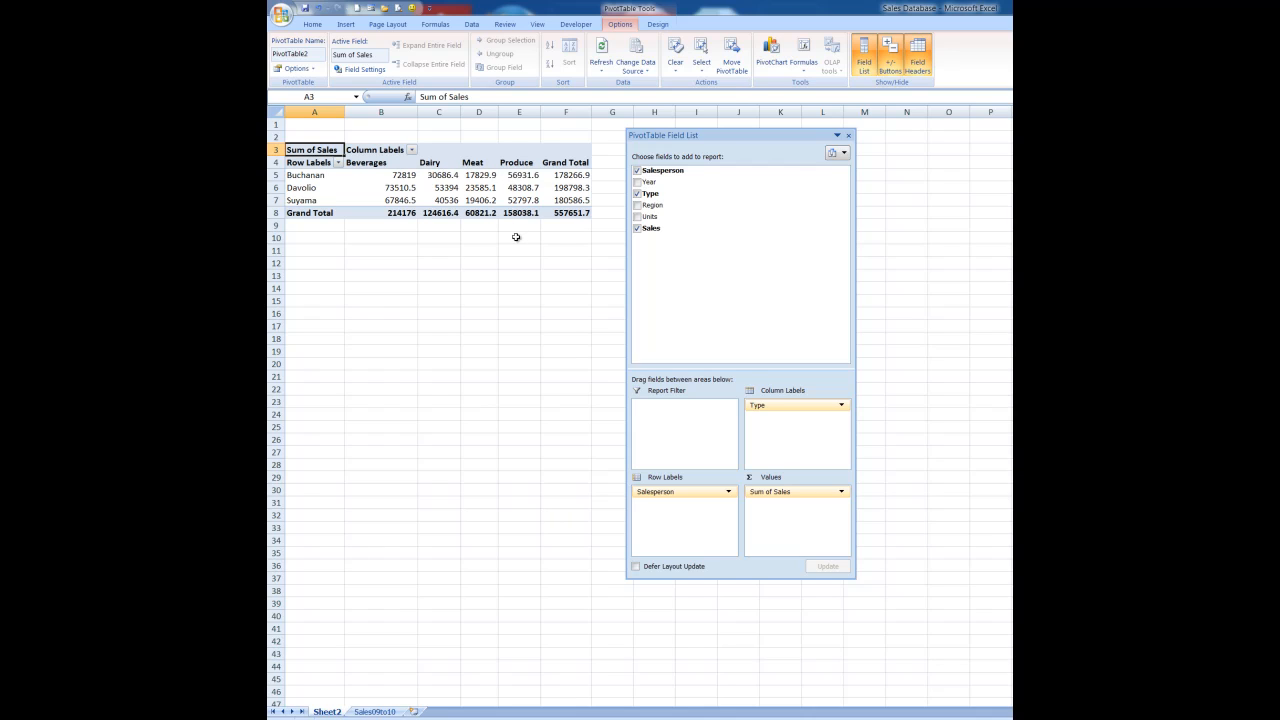
Step: Add Sales to Values again as Sum of Sales2 and move the field list pane lower
mouse_move(558, 199)
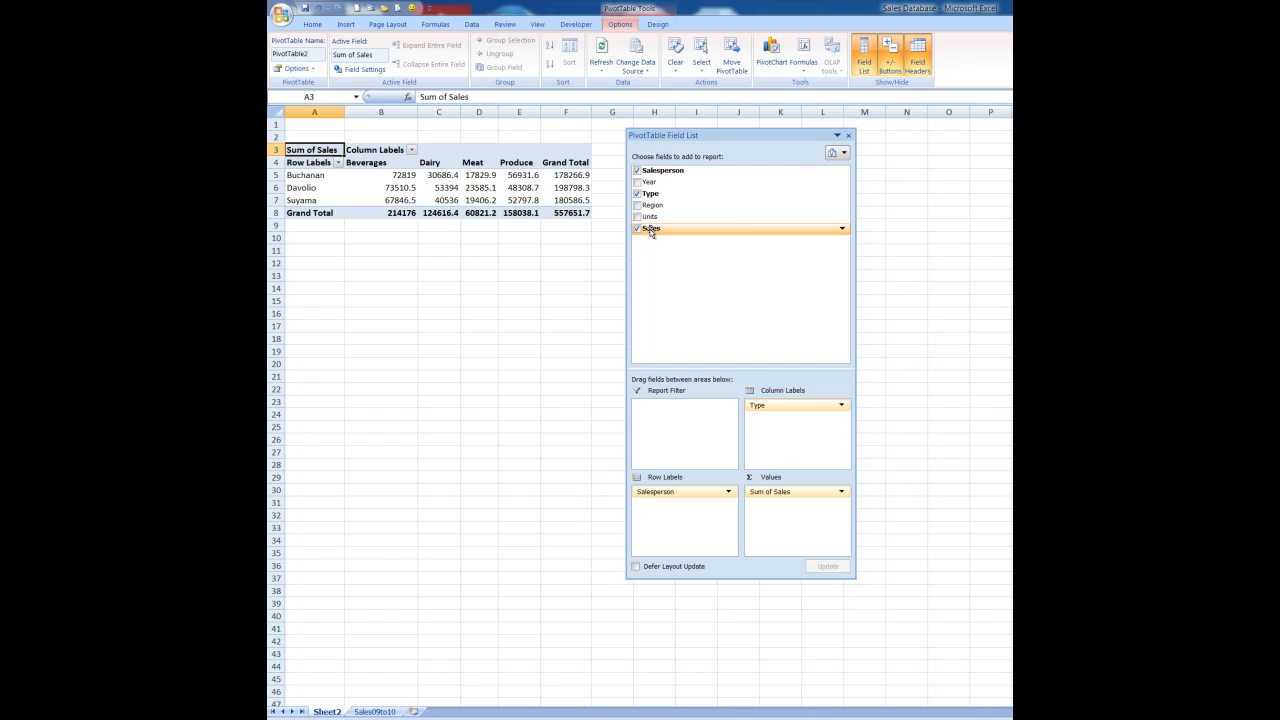
left_click_drag(650, 230, 770, 520)
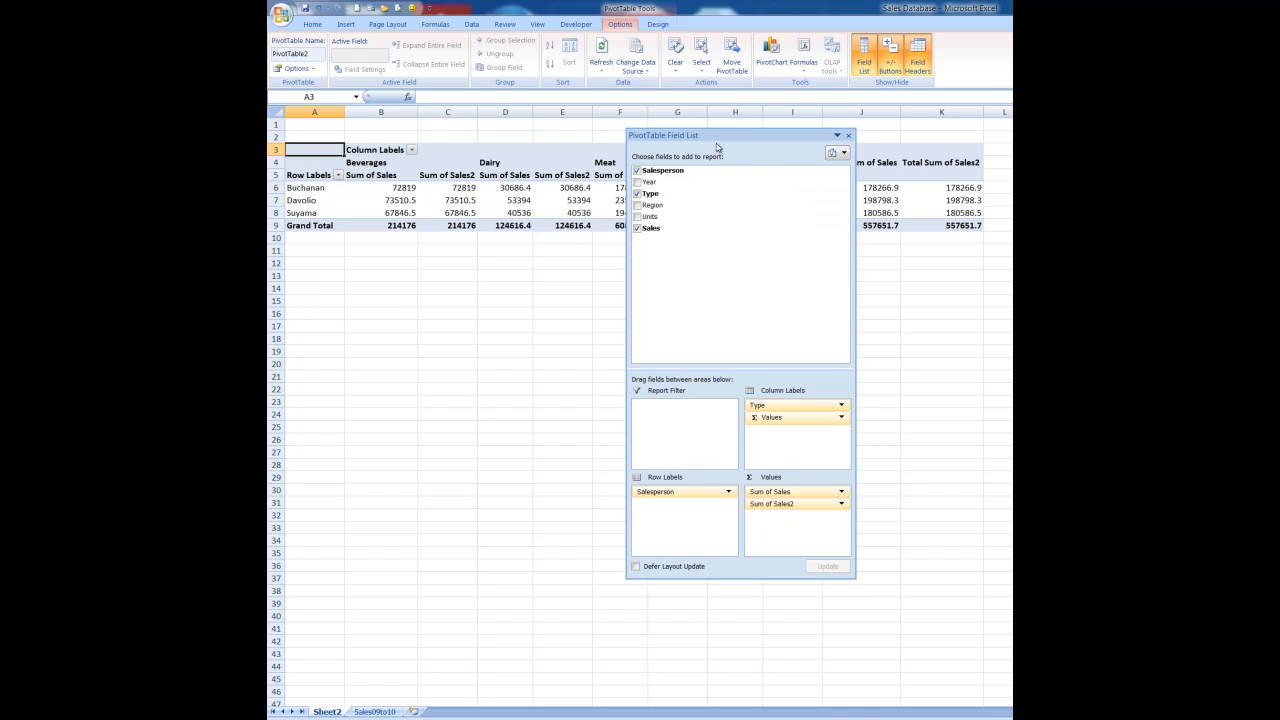
left_click_drag(711, 137, 674, 262)
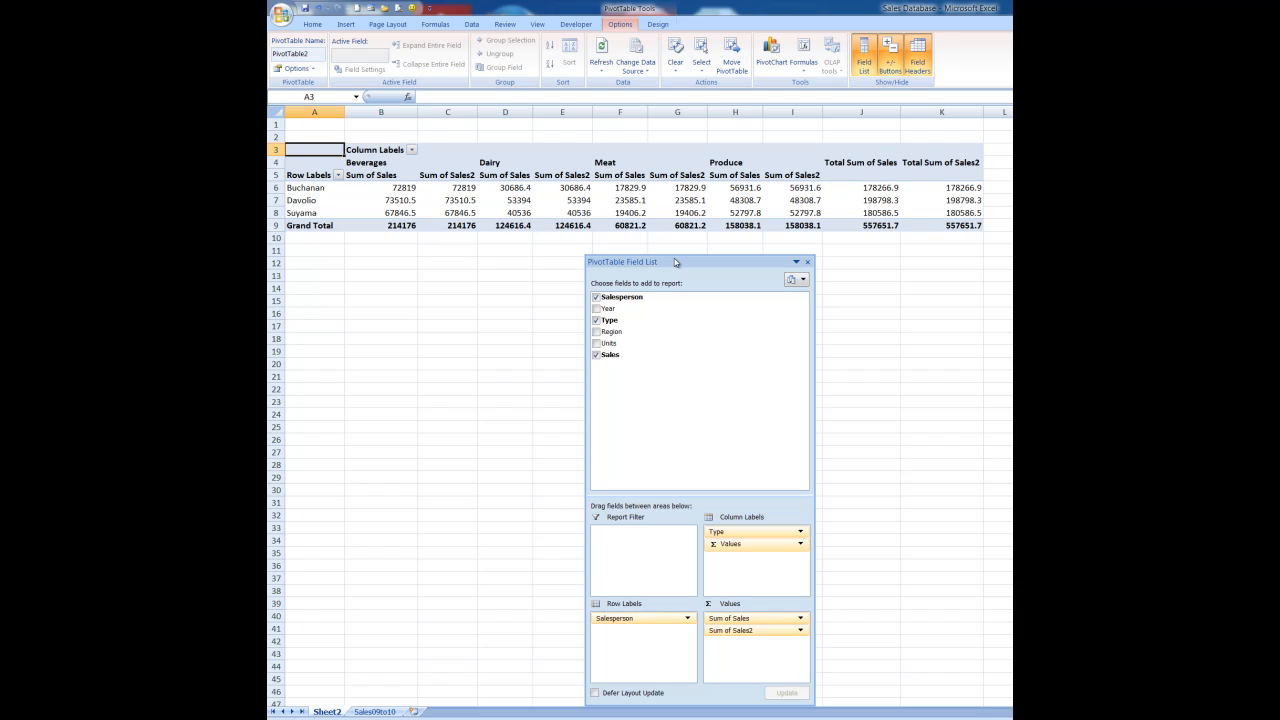
mouse_move(462, 188)
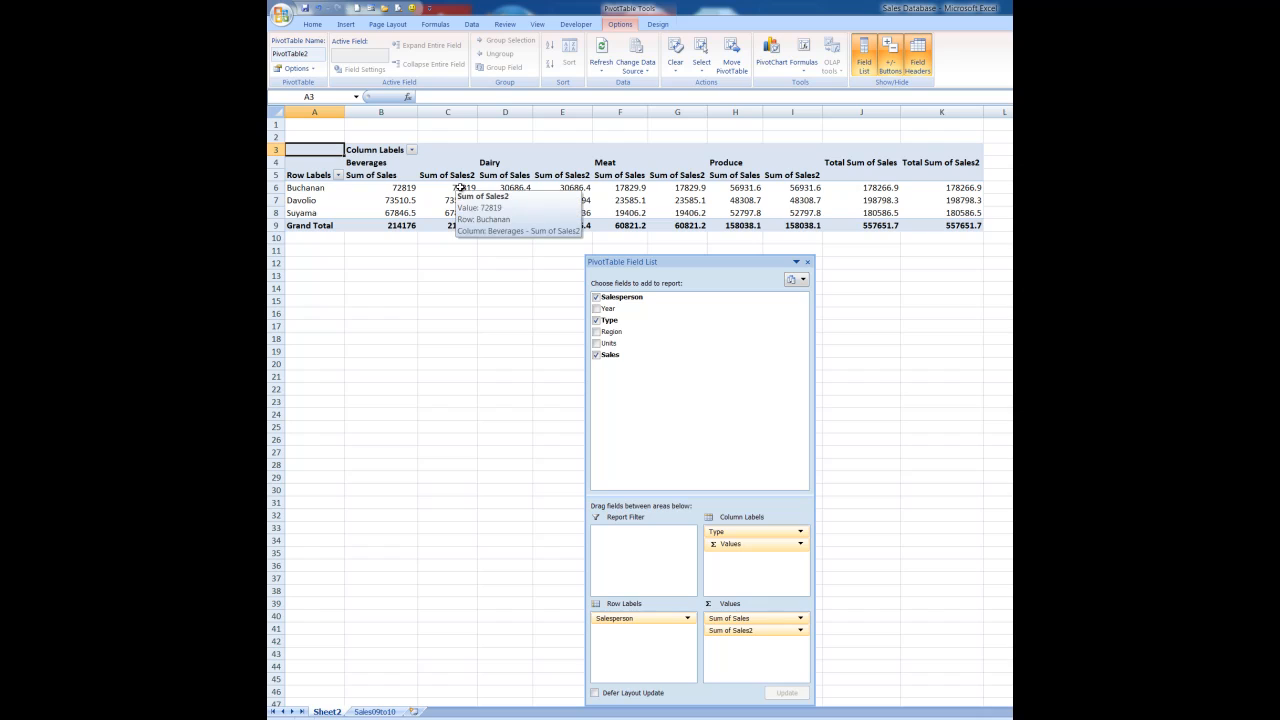
Step: Change Sum of Sales2 to summarize by Count, giving Count of Sales2 per type
right_click(686, 188)
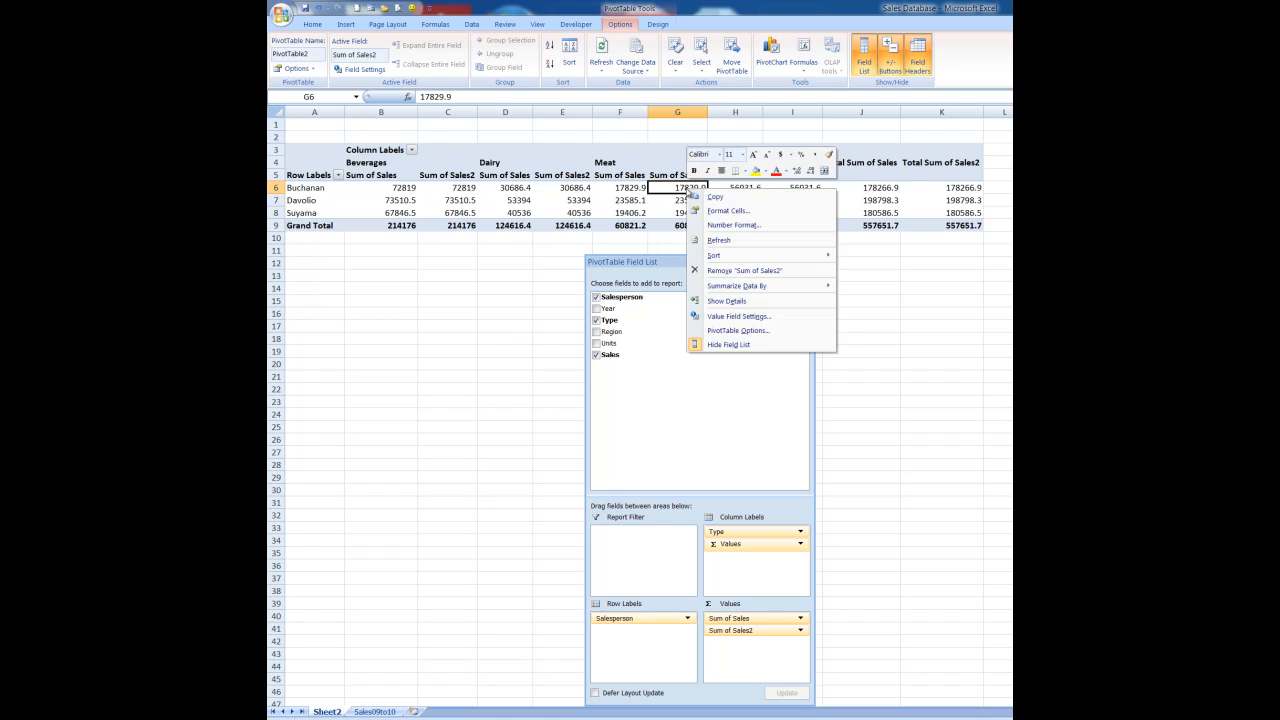
mouse_move(723, 289)
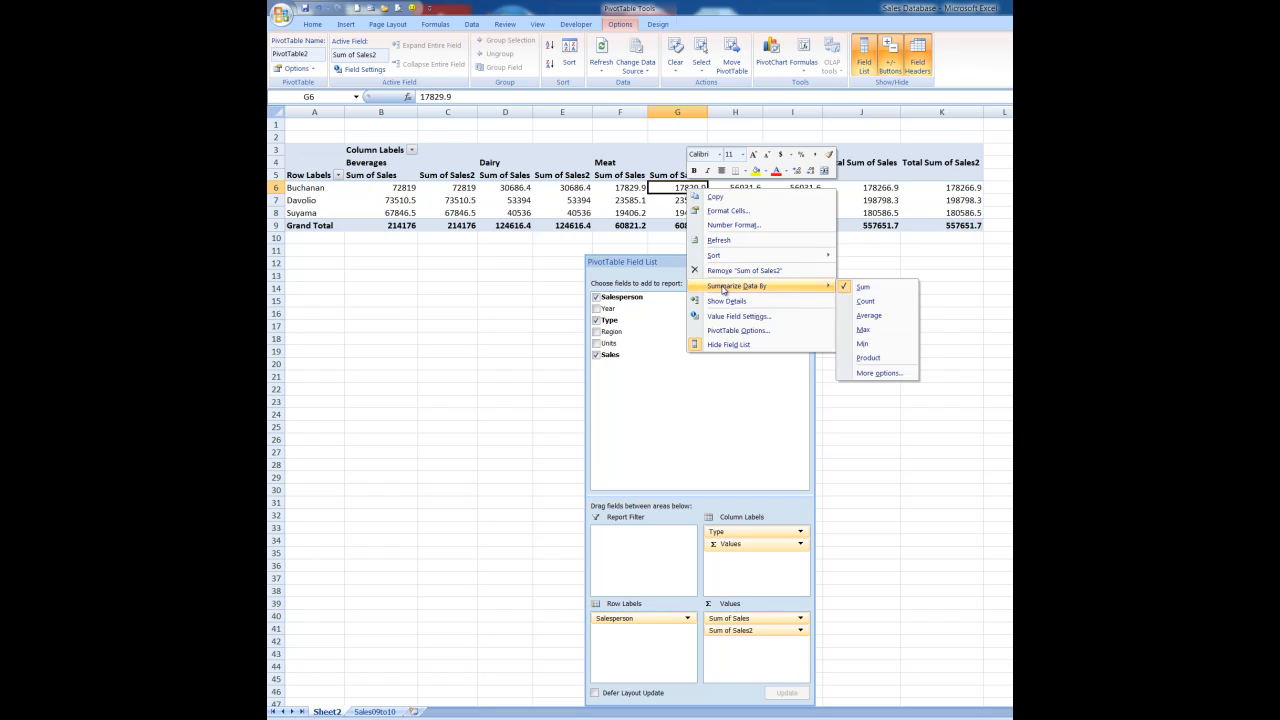
left_click(862, 301)
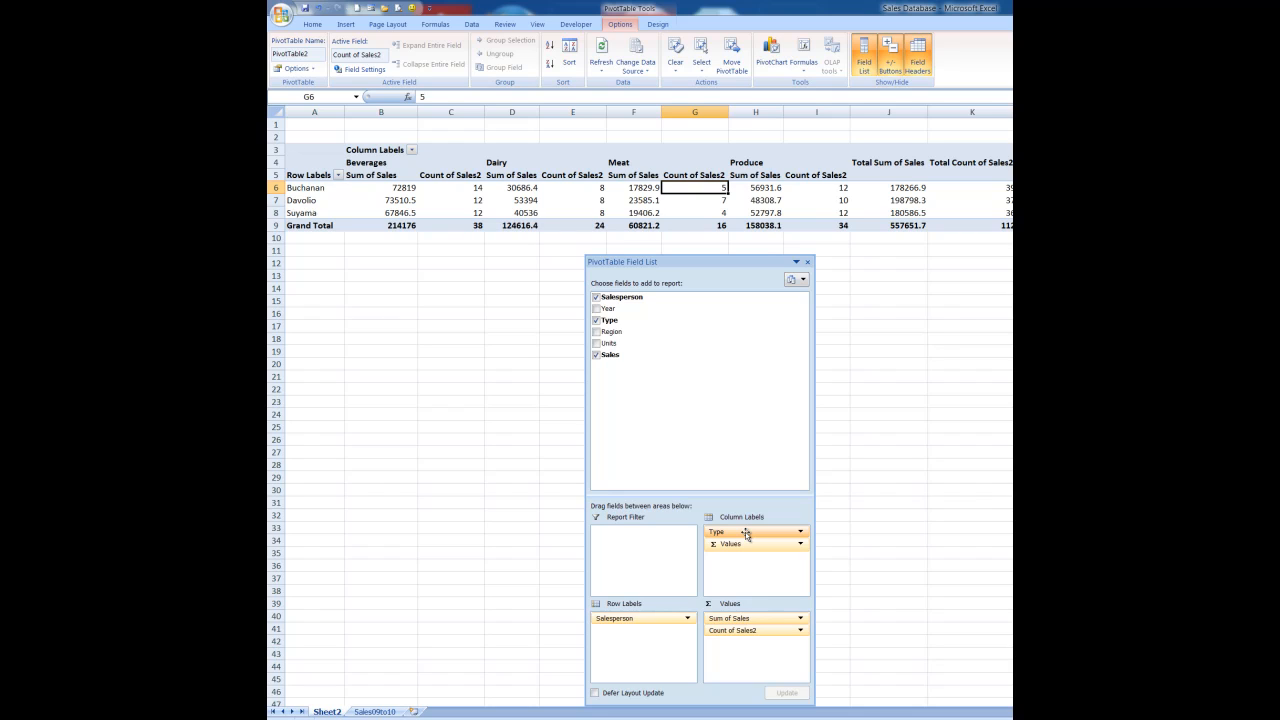
Step: Remove Type from the columns and Count of Sales2 from the values
left_click_drag(745, 533, 729, 382)
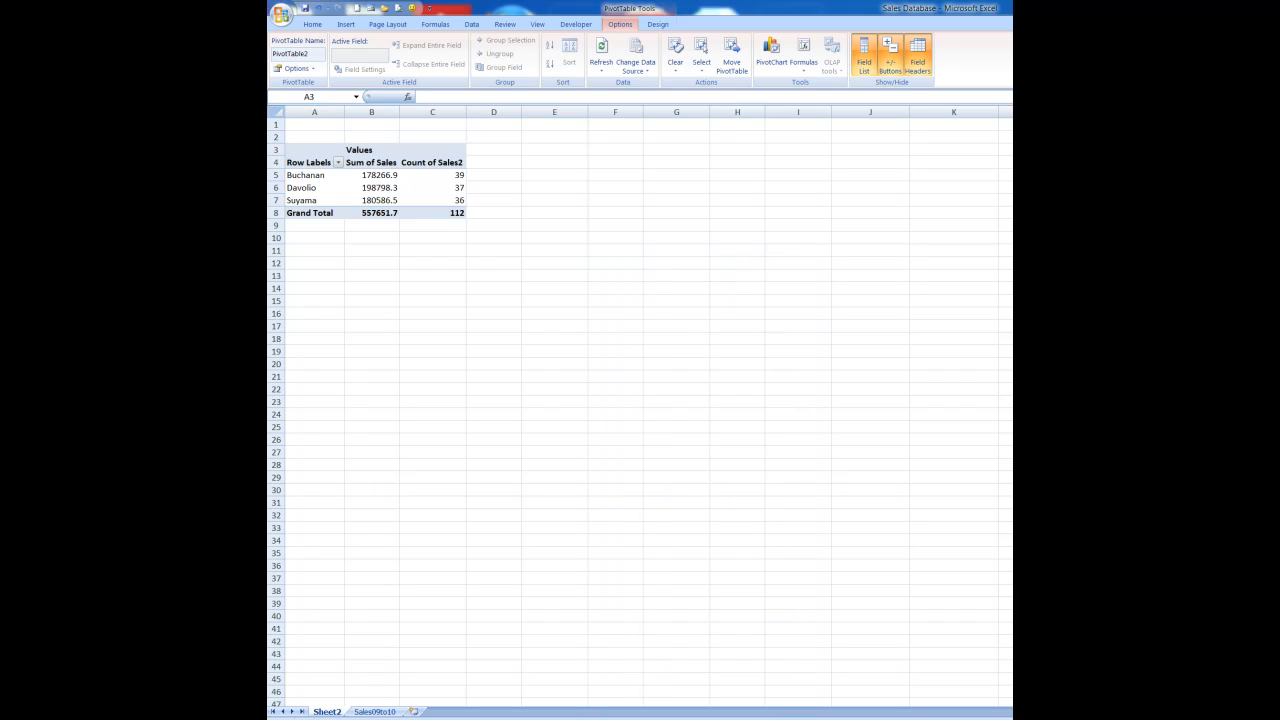
left_click(380, 188)
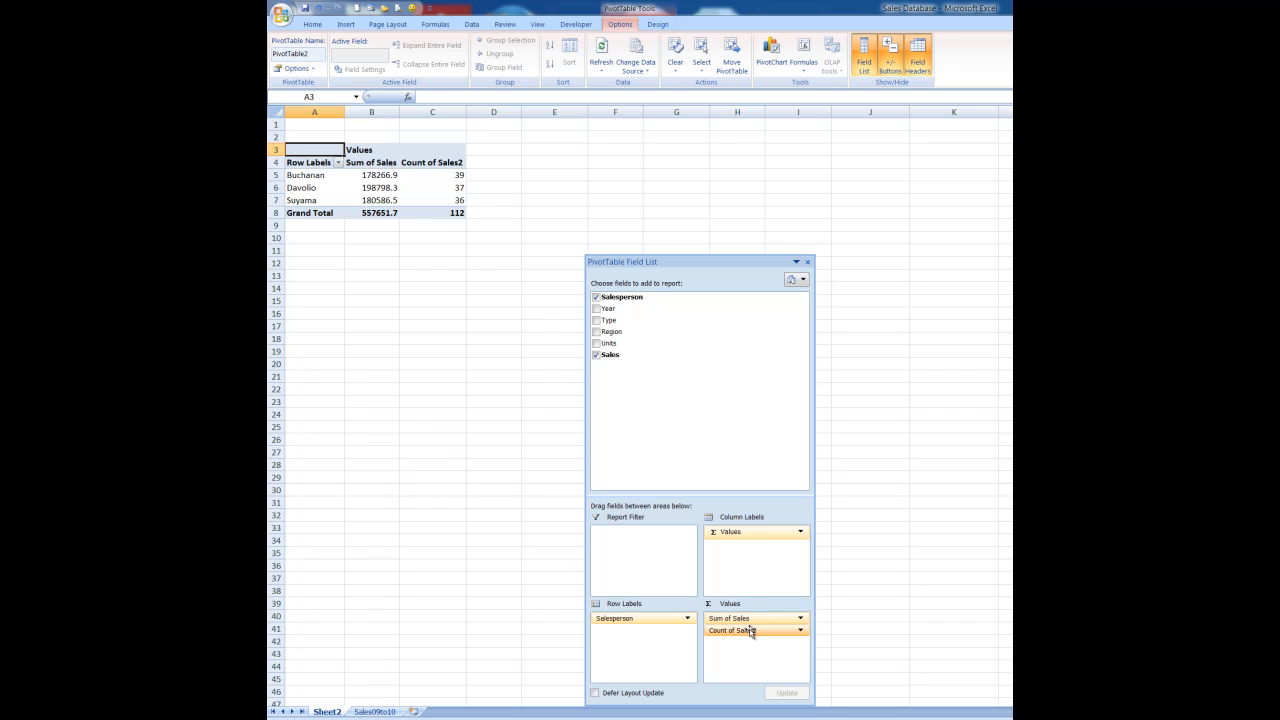
left_click_drag(749, 632, 681, 405)
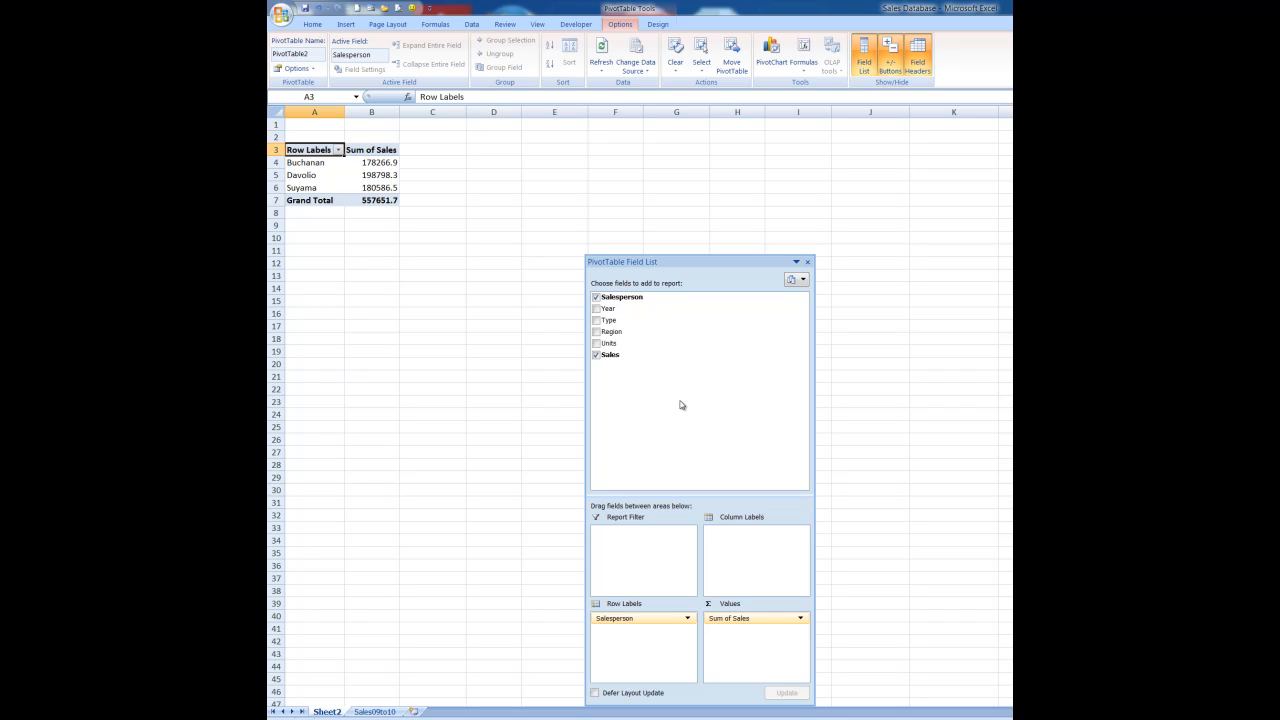
Step: Add Sales again and summarize it by Max, showing Max of Sales2 per salesperson
left_click_drag(612, 358, 740, 638)
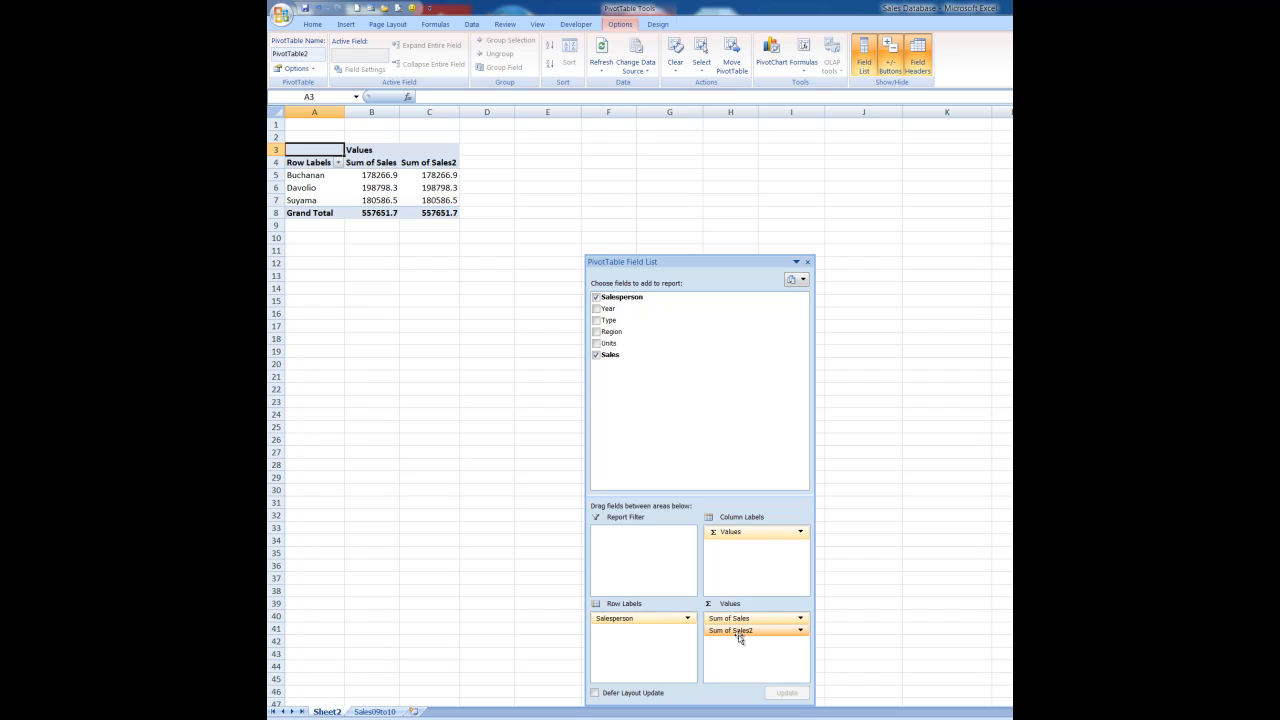
right_click(437, 177)
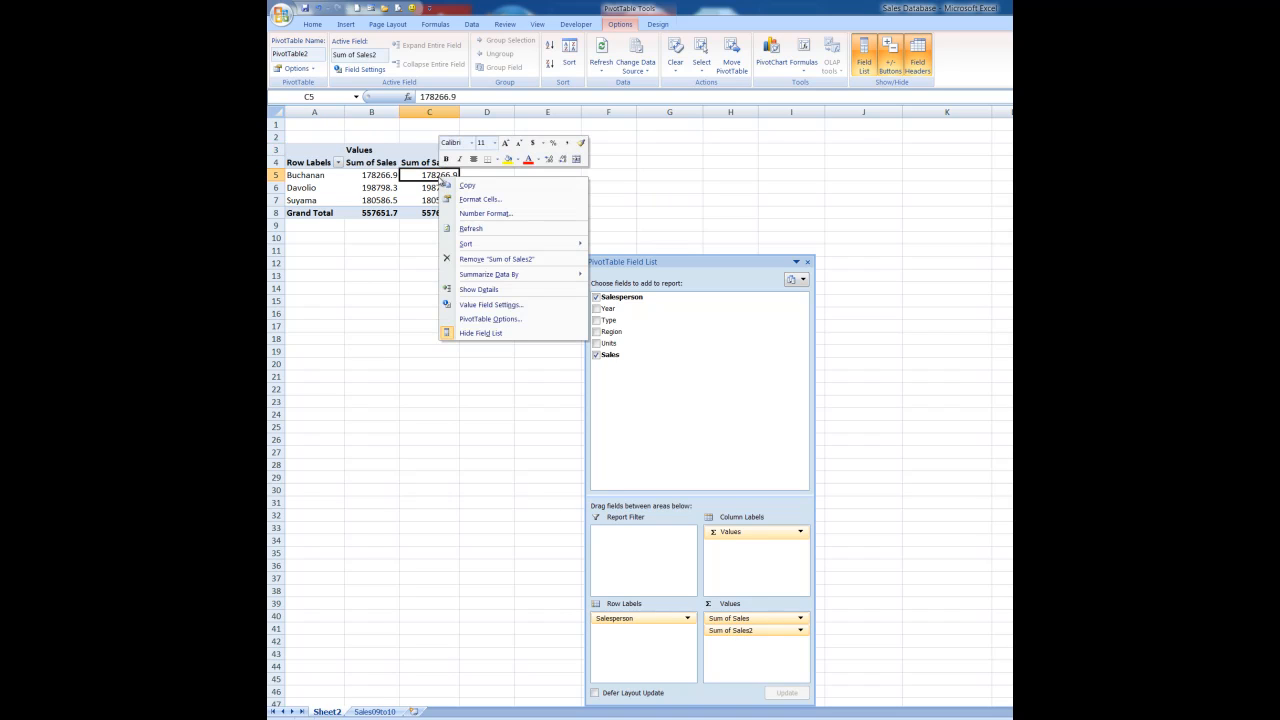
mouse_move(494, 277)
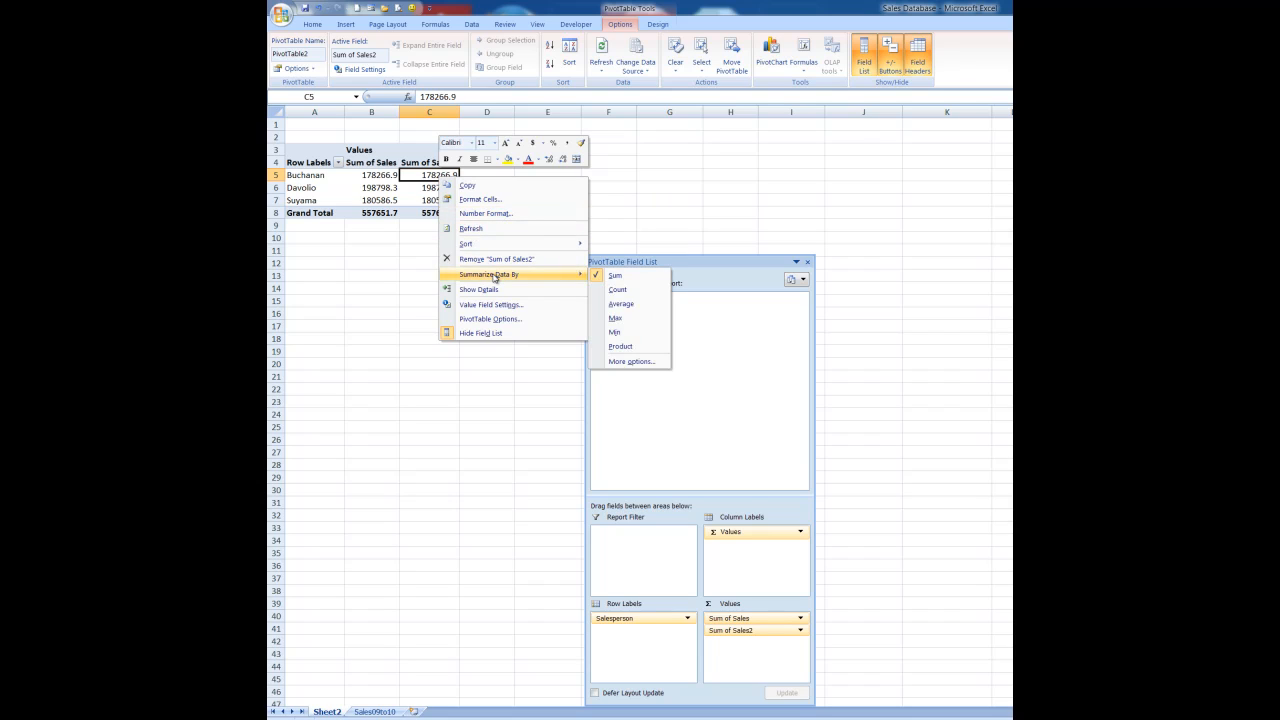
left_click(619, 321)
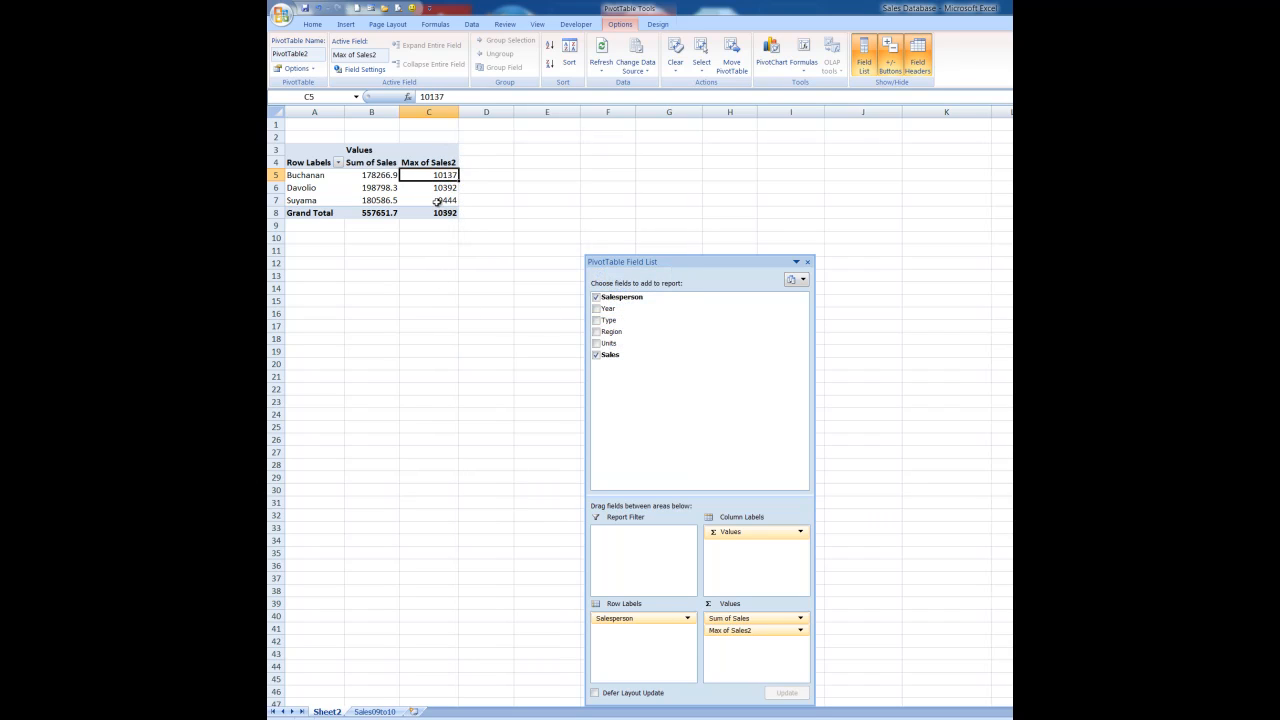
mouse_move(436, 201)
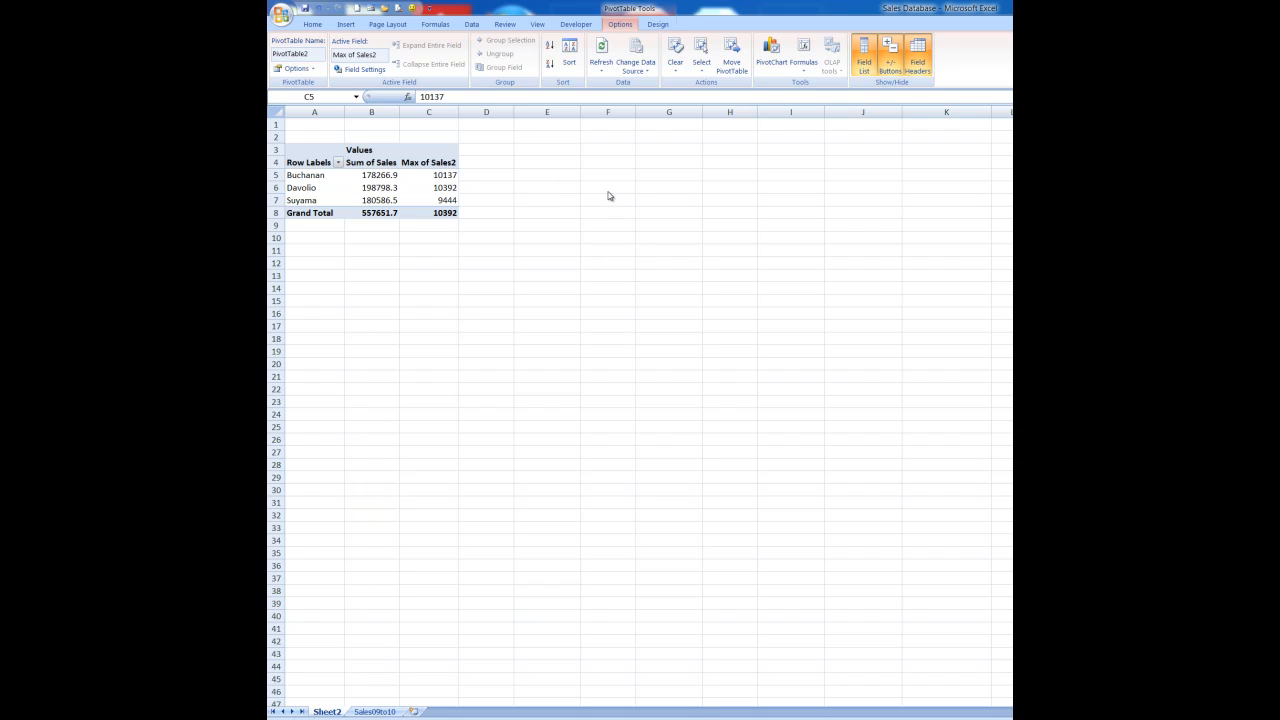
left_click(428, 249)
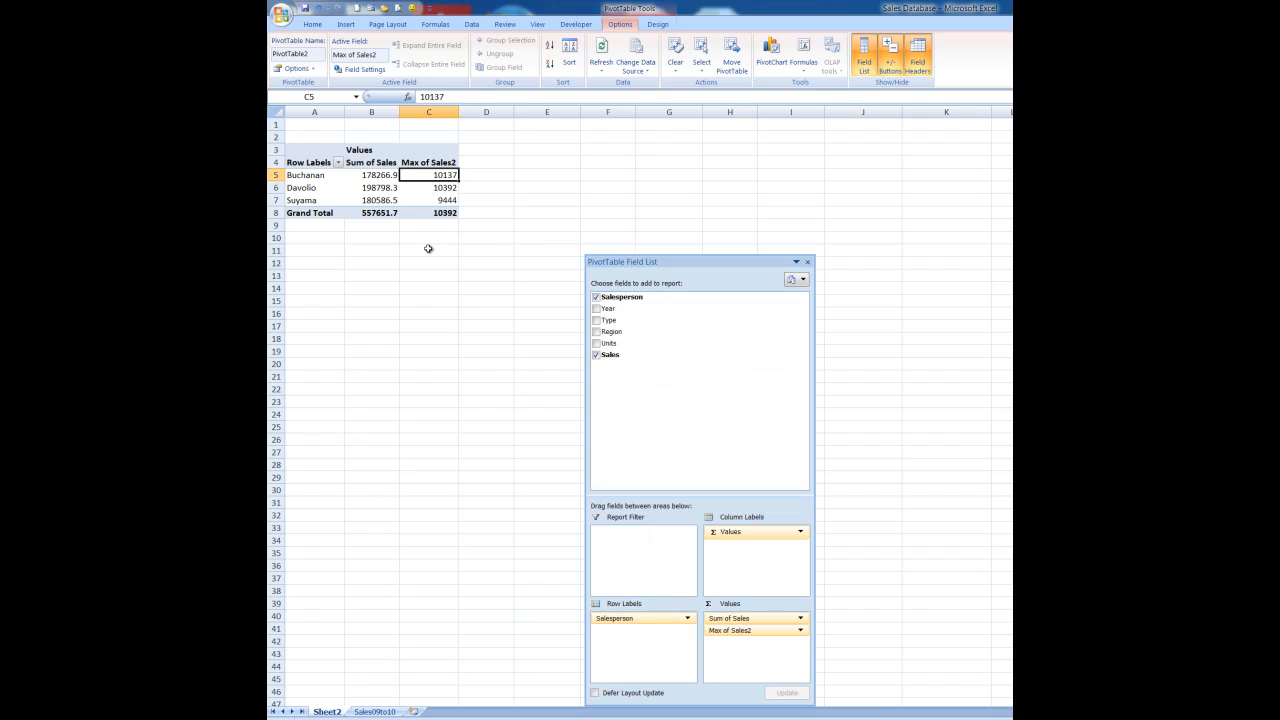
key("Delete")
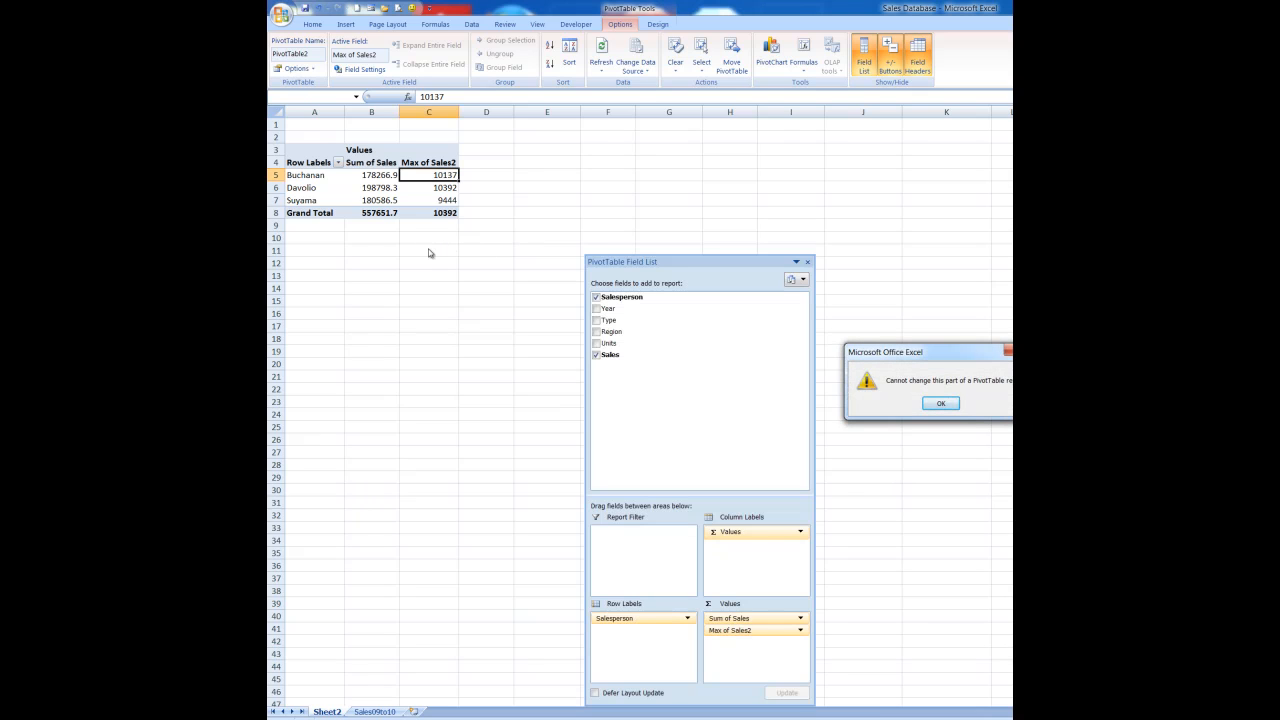
left_click(940, 403)
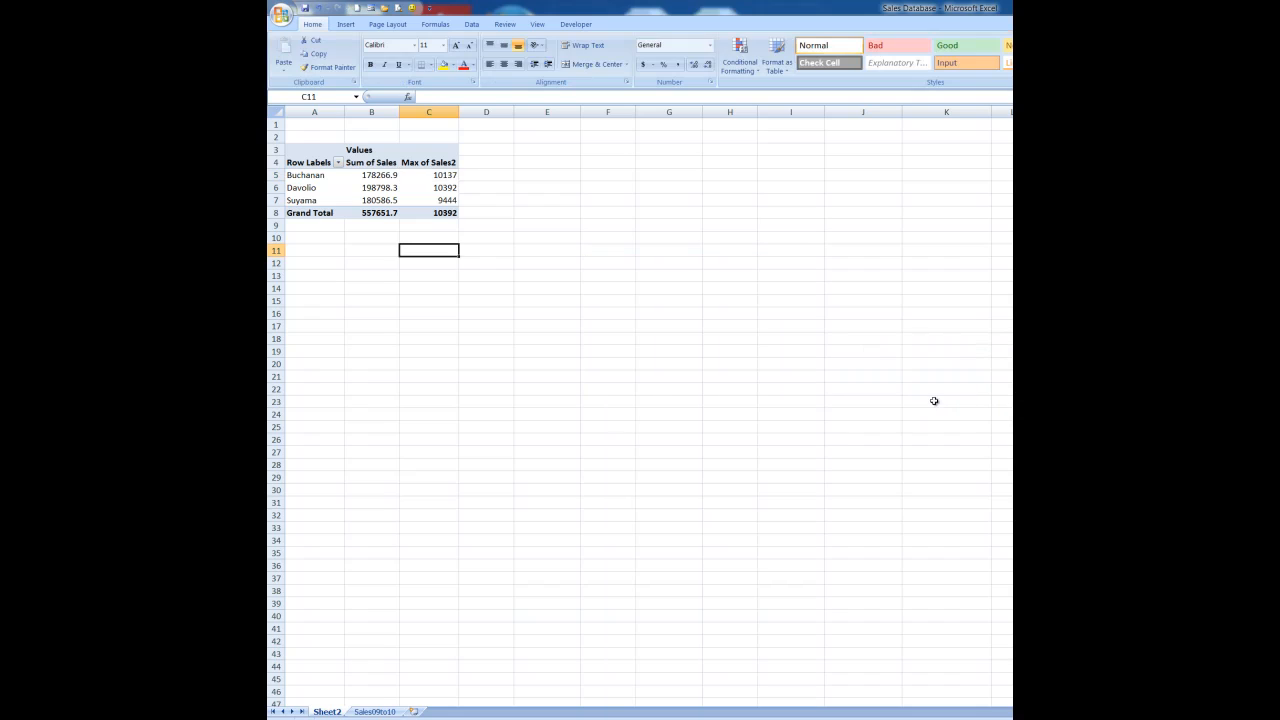
left_click(383, 189)
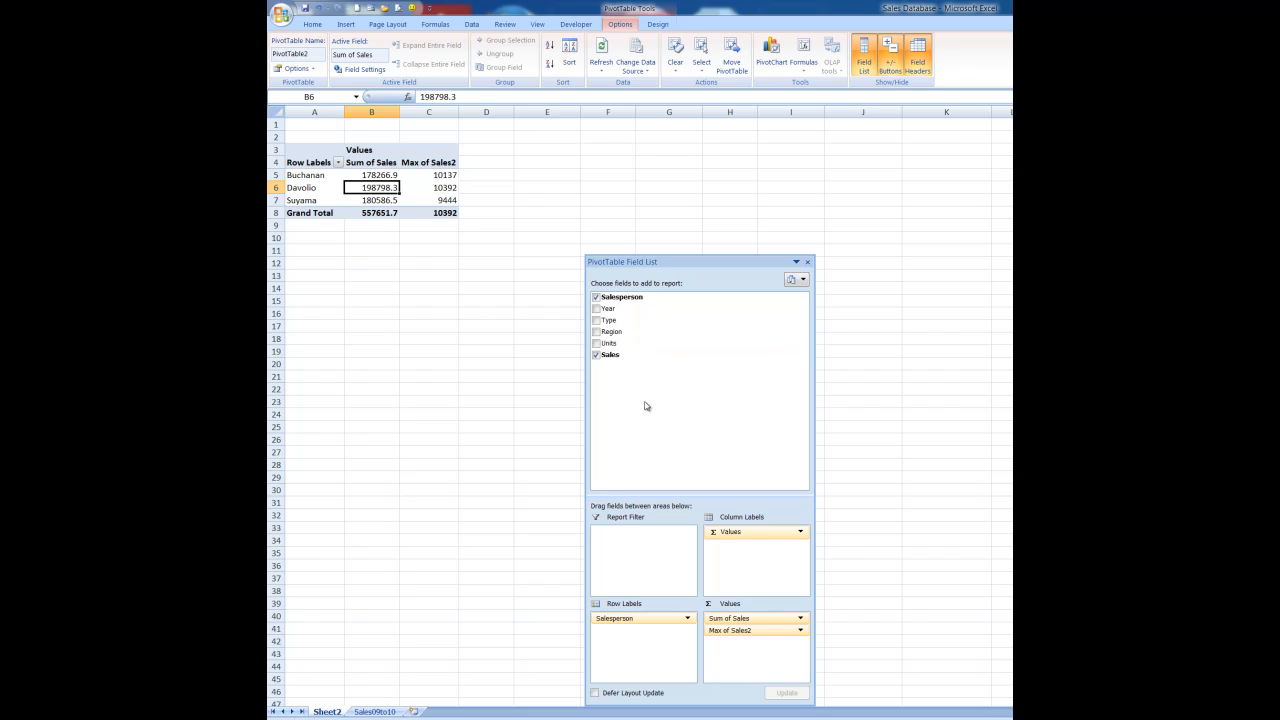
left_click(424, 276)
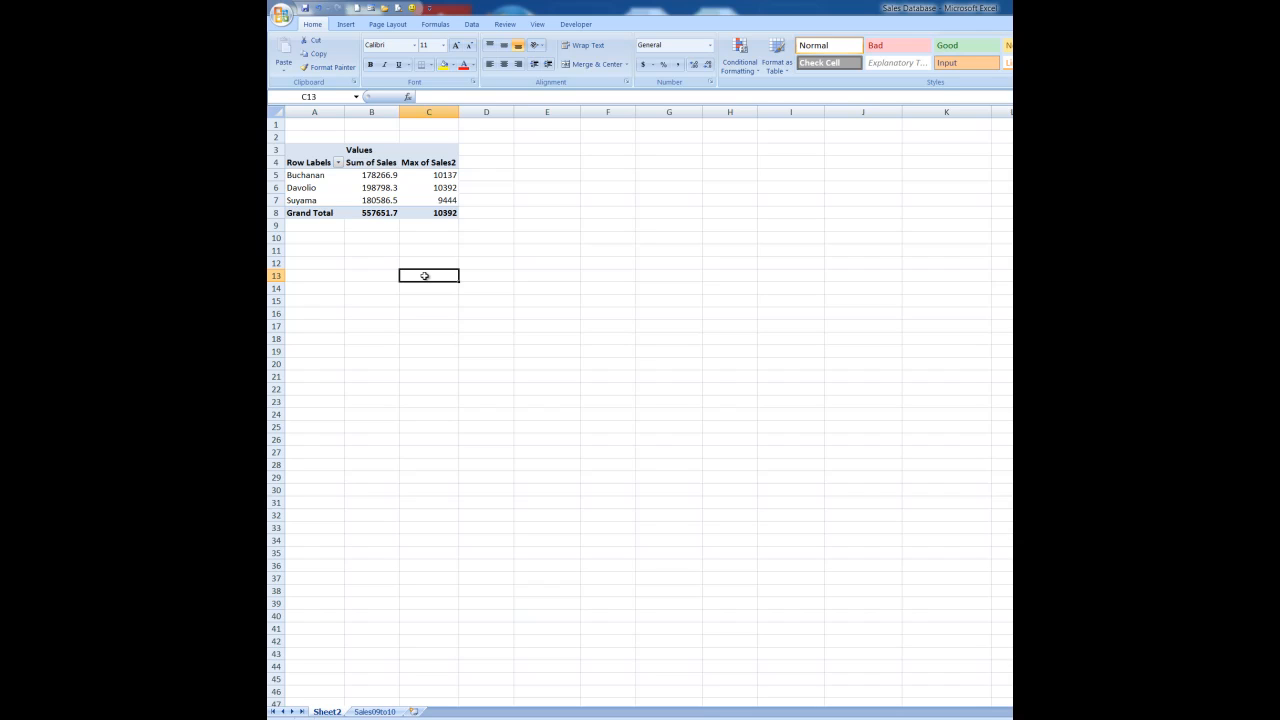
left_click(388, 188)
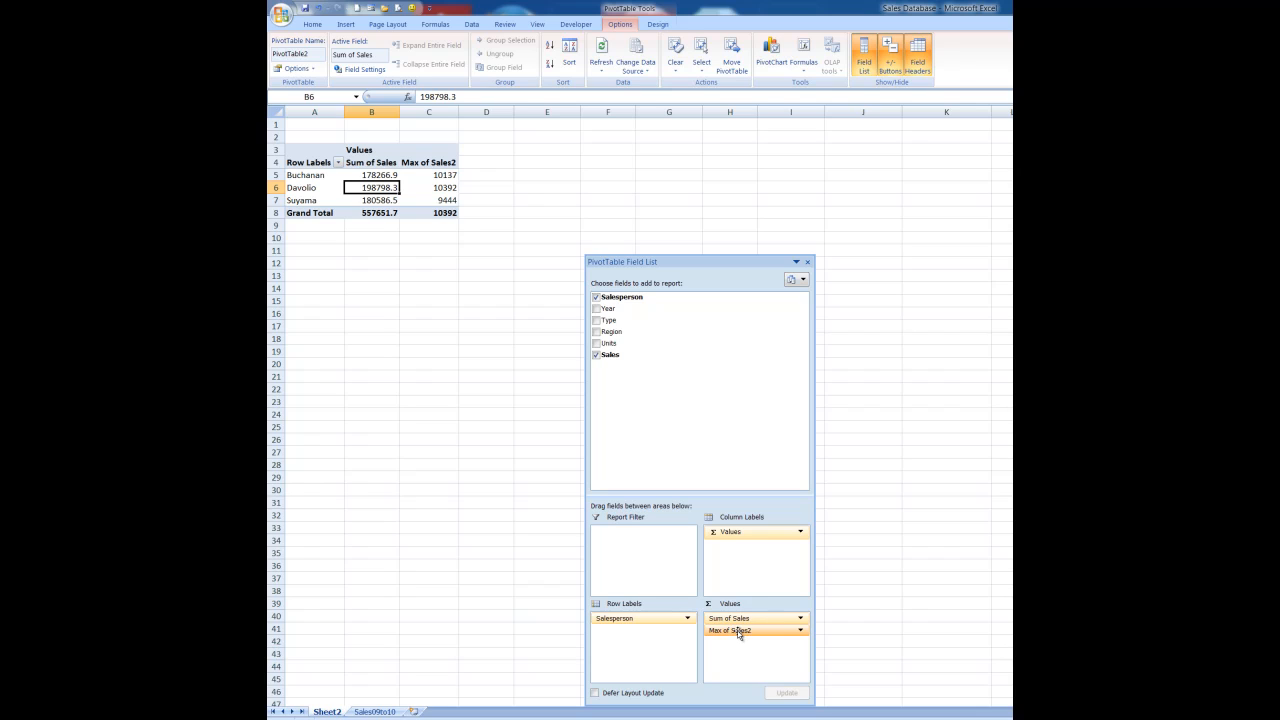
Step: Remove Max of Sales2 and nest Region under Salesperson in Row Labels
left_click_drag(738, 632, 685, 418)
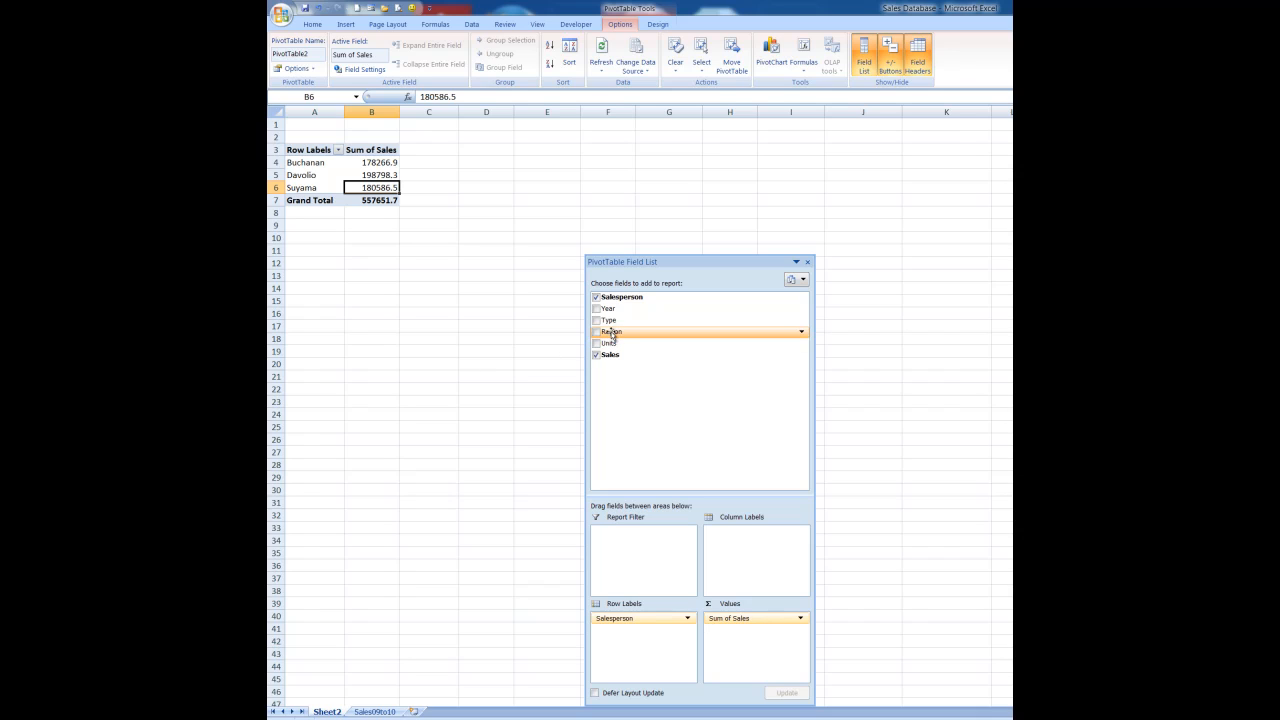
left_click_drag(613, 335, 613, 641)
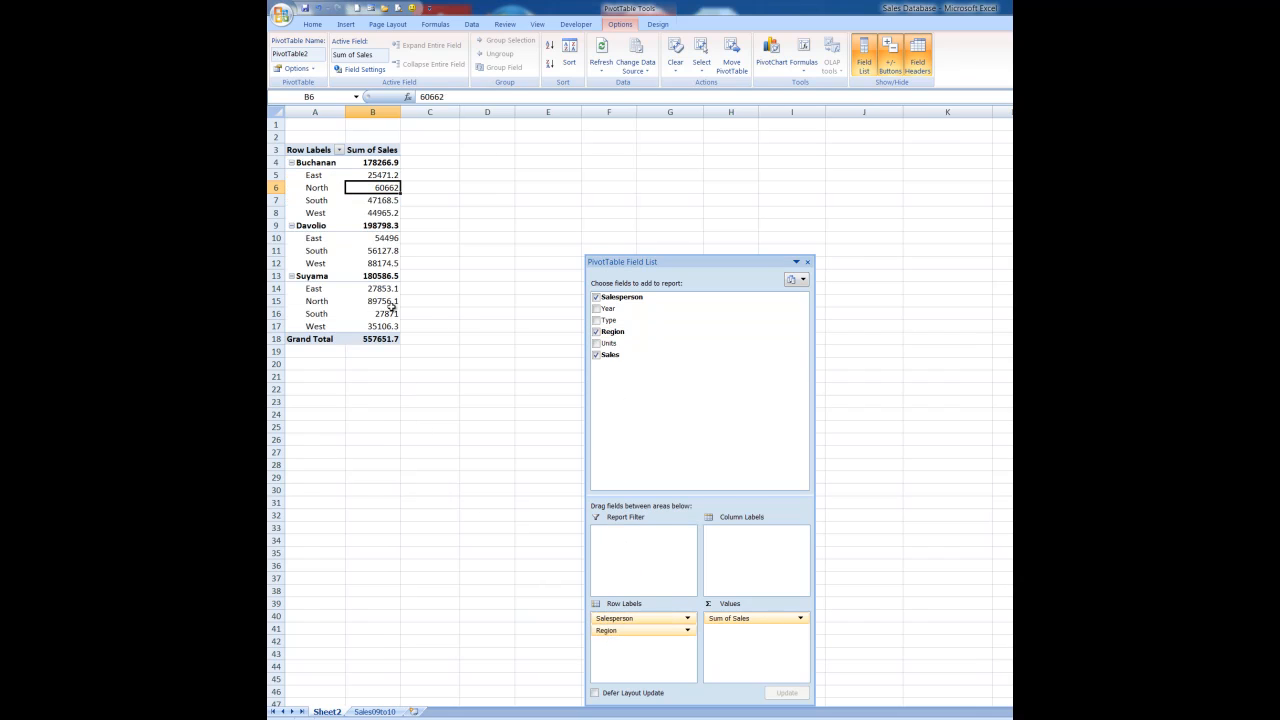
mouse_move(390, 306)
left_click(340, 150)
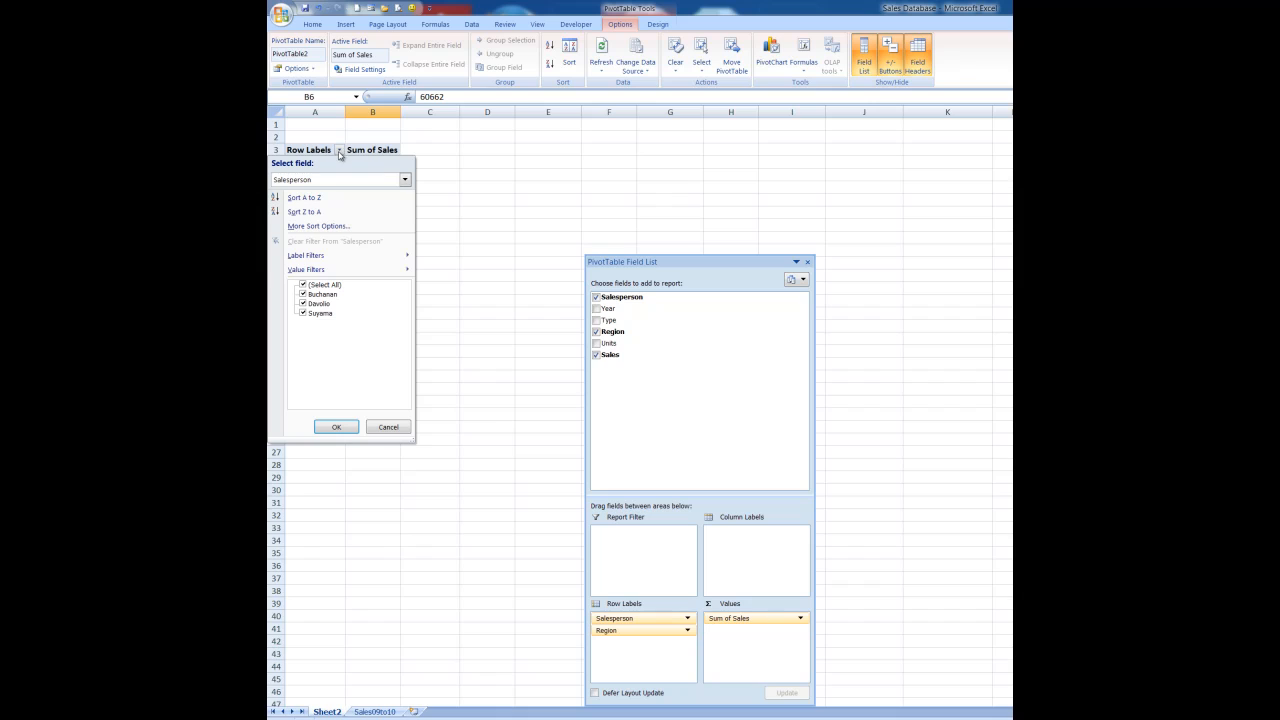
left_click(303, 285)
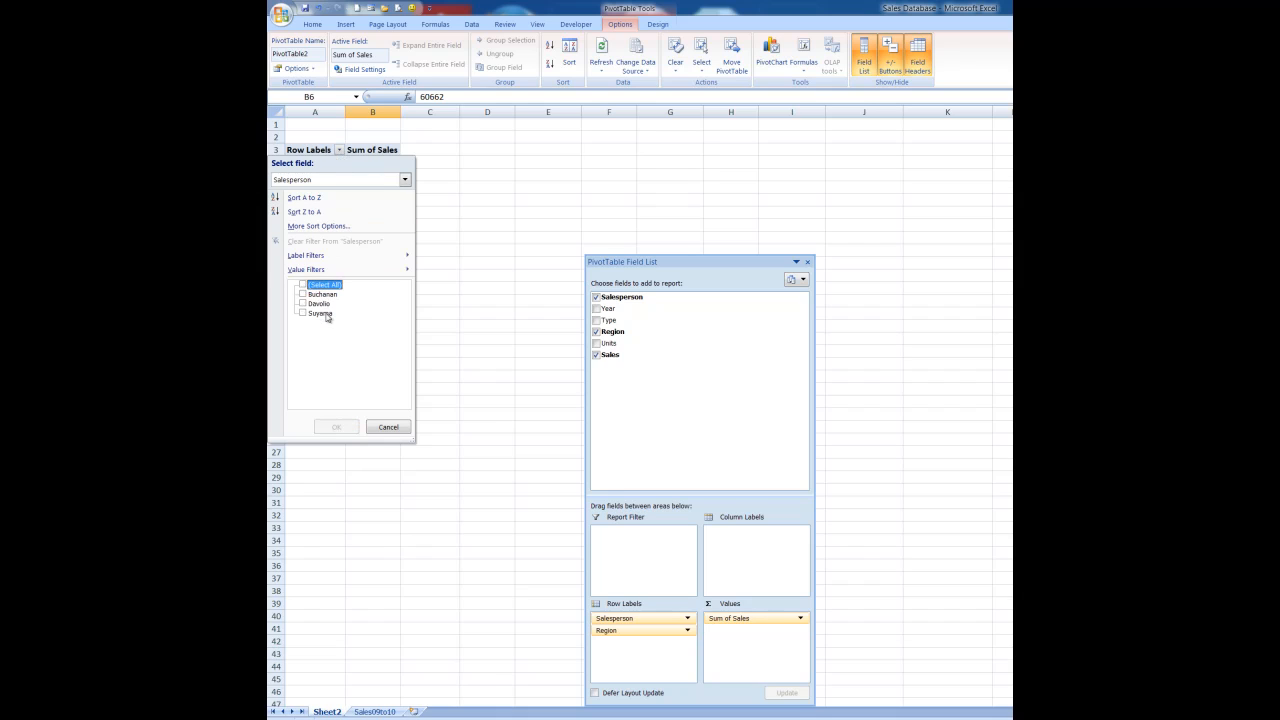
left_click(303, 314)
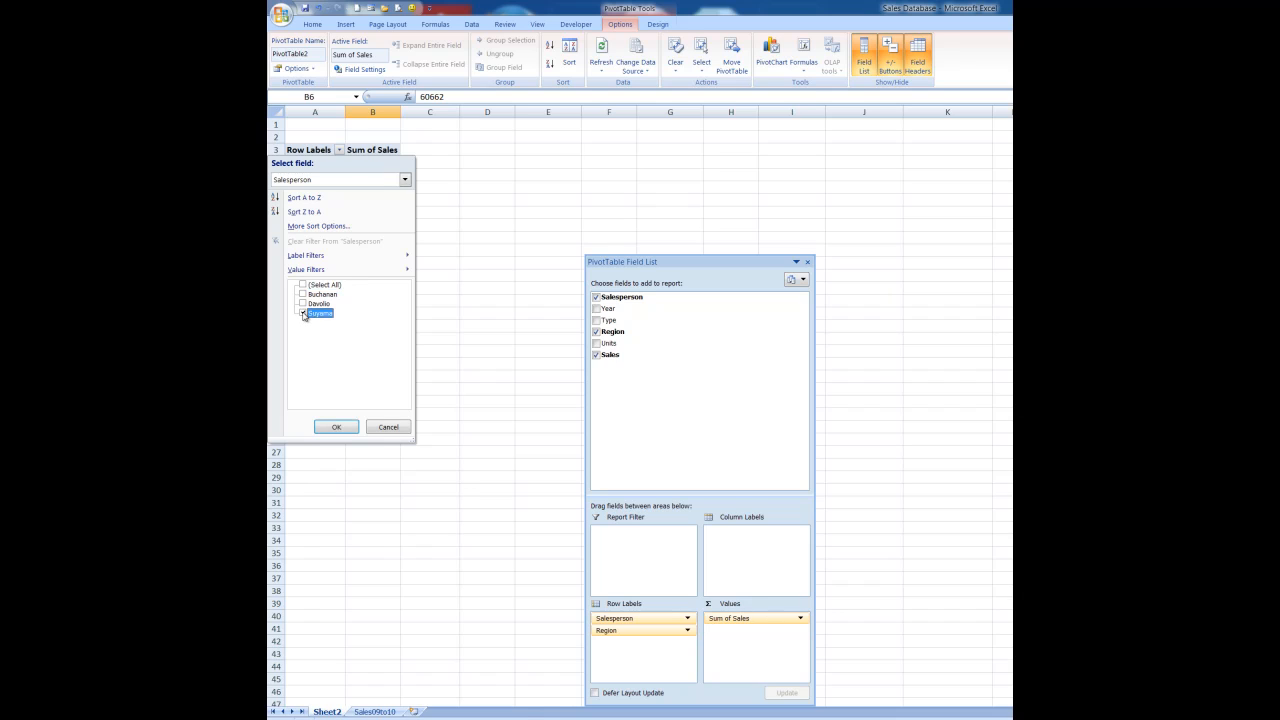
left_click(338, 428)
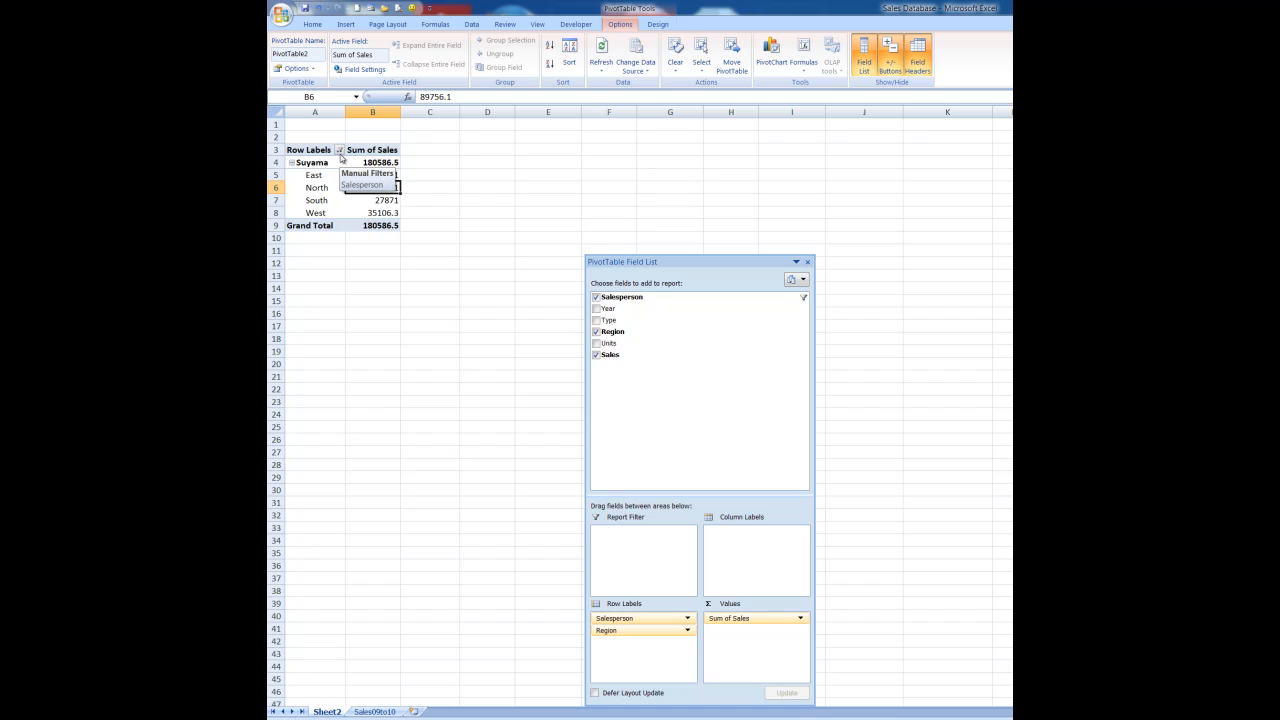
left_click(340, 150)
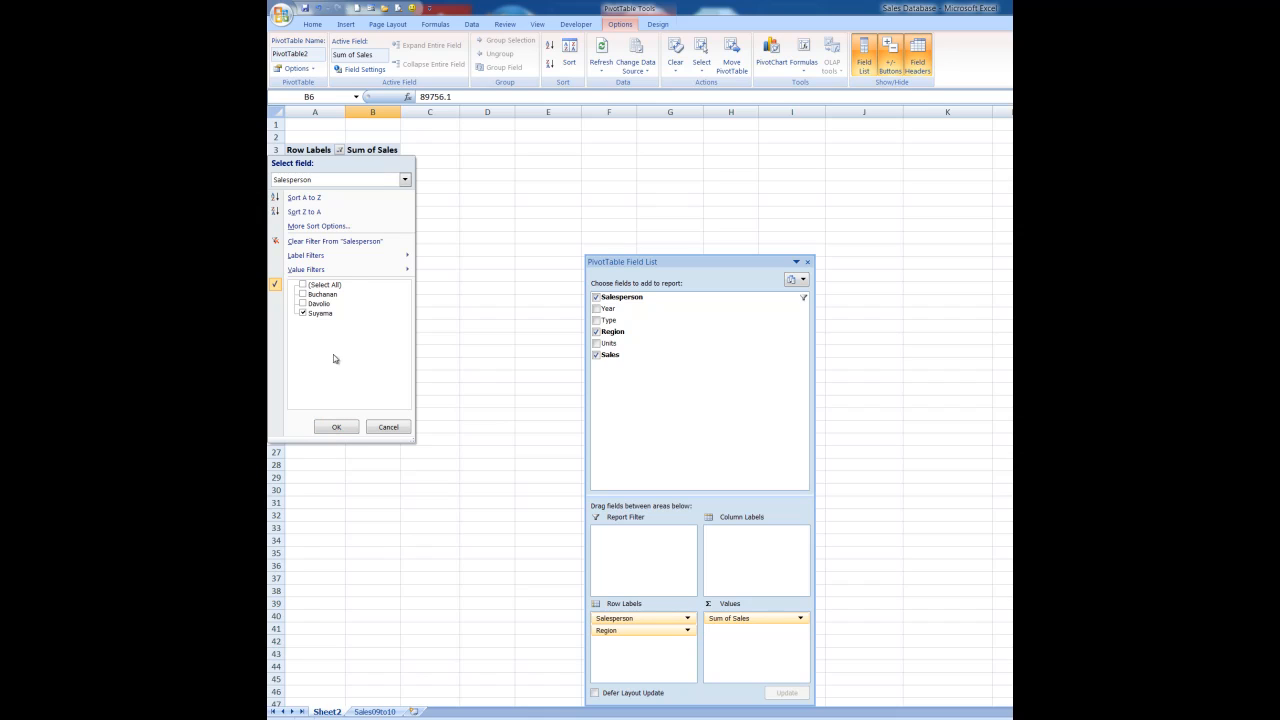
left_click(325, 242)
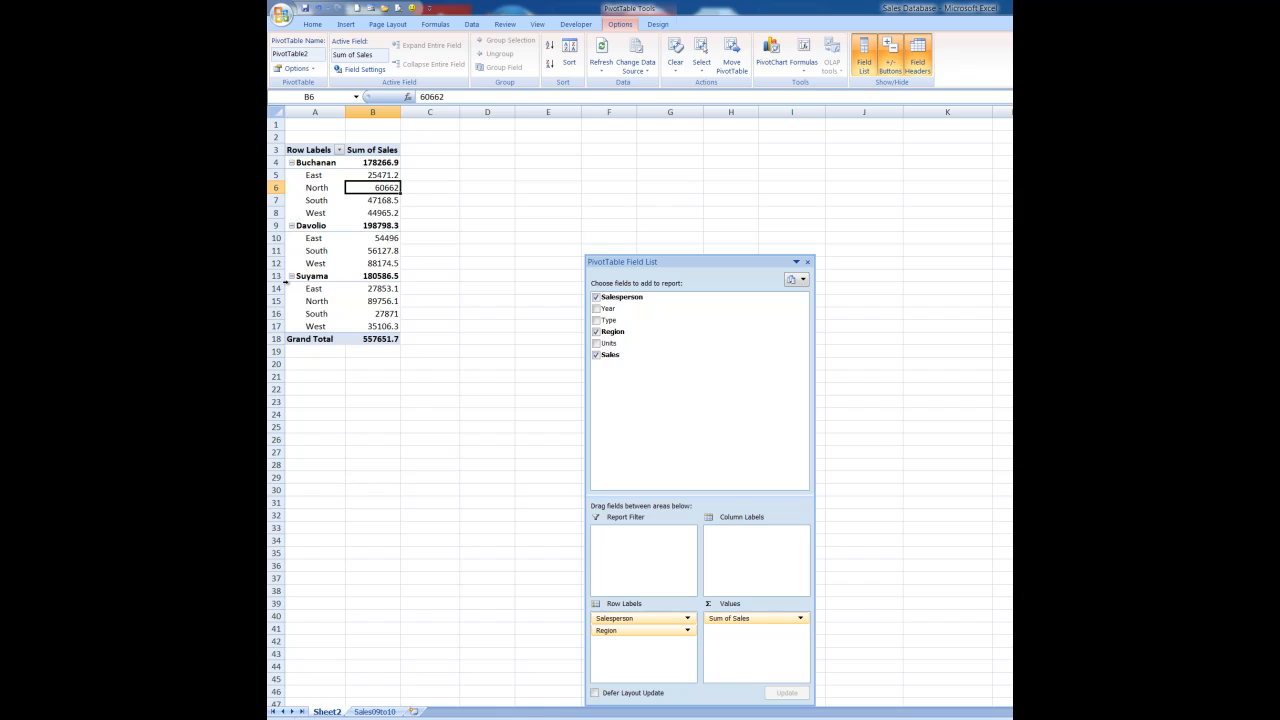
left_click(292, 163)
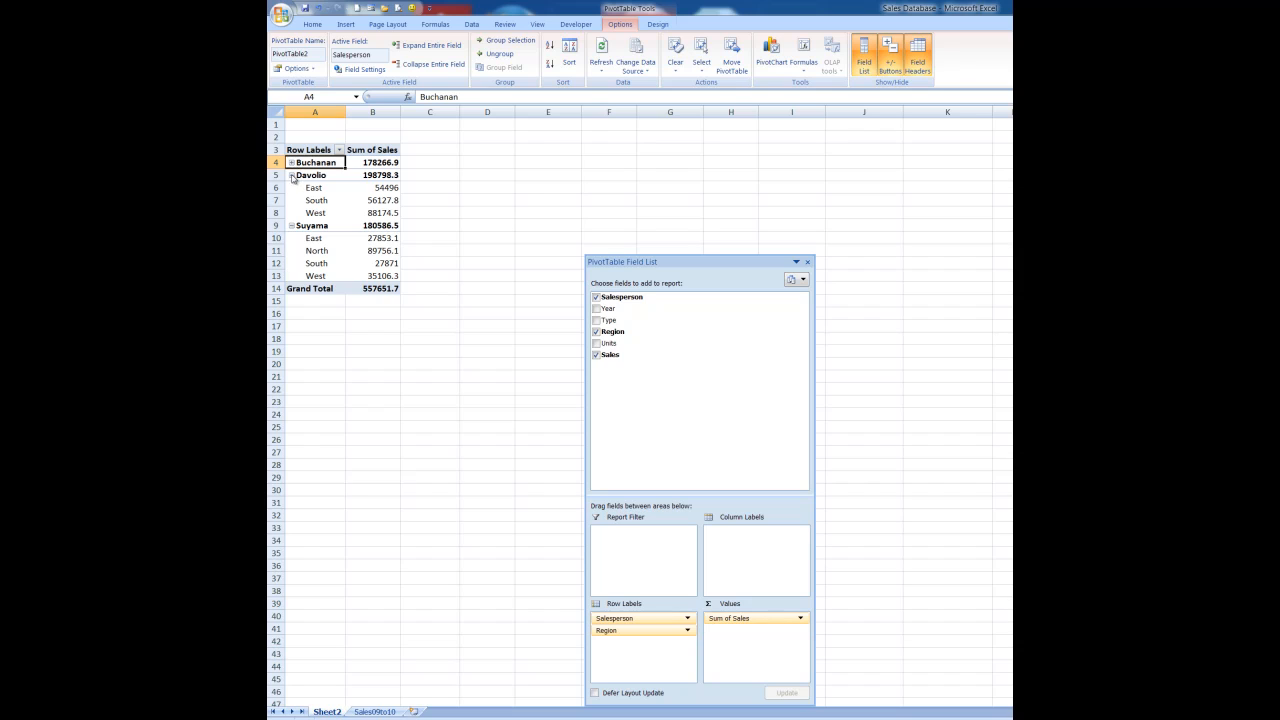
left_click(291, 175)
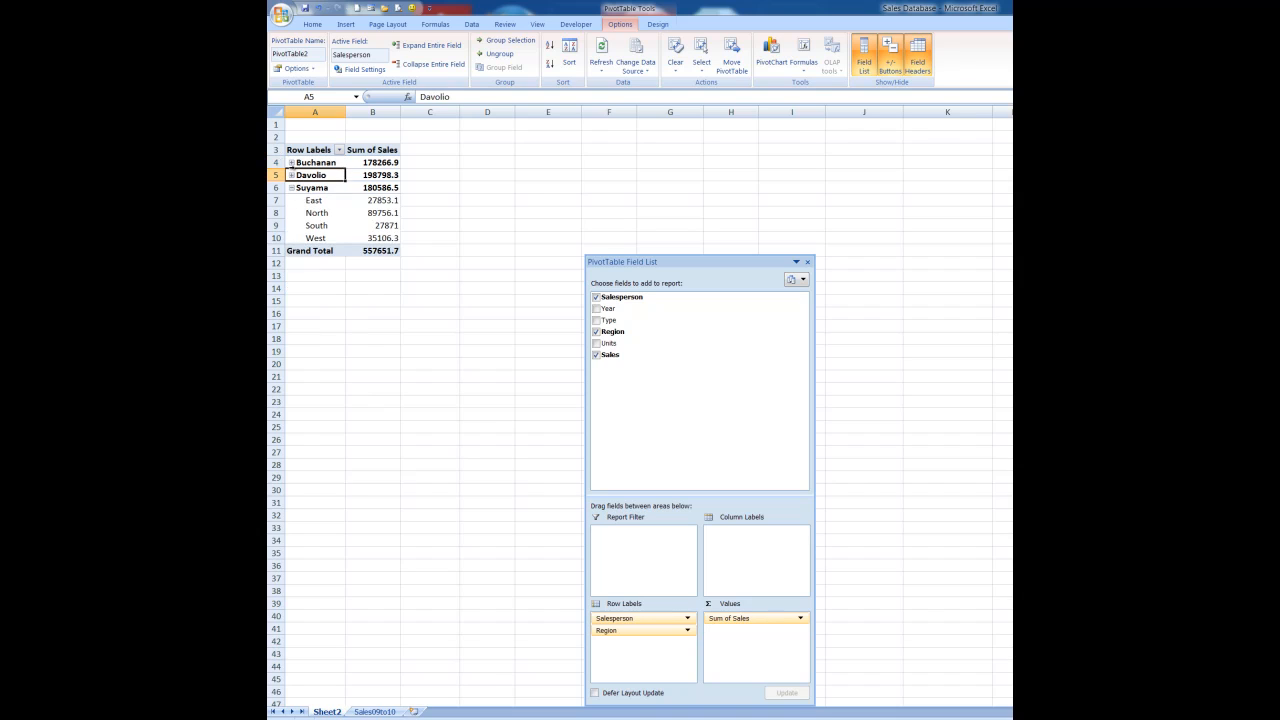
left_click(291, 162)
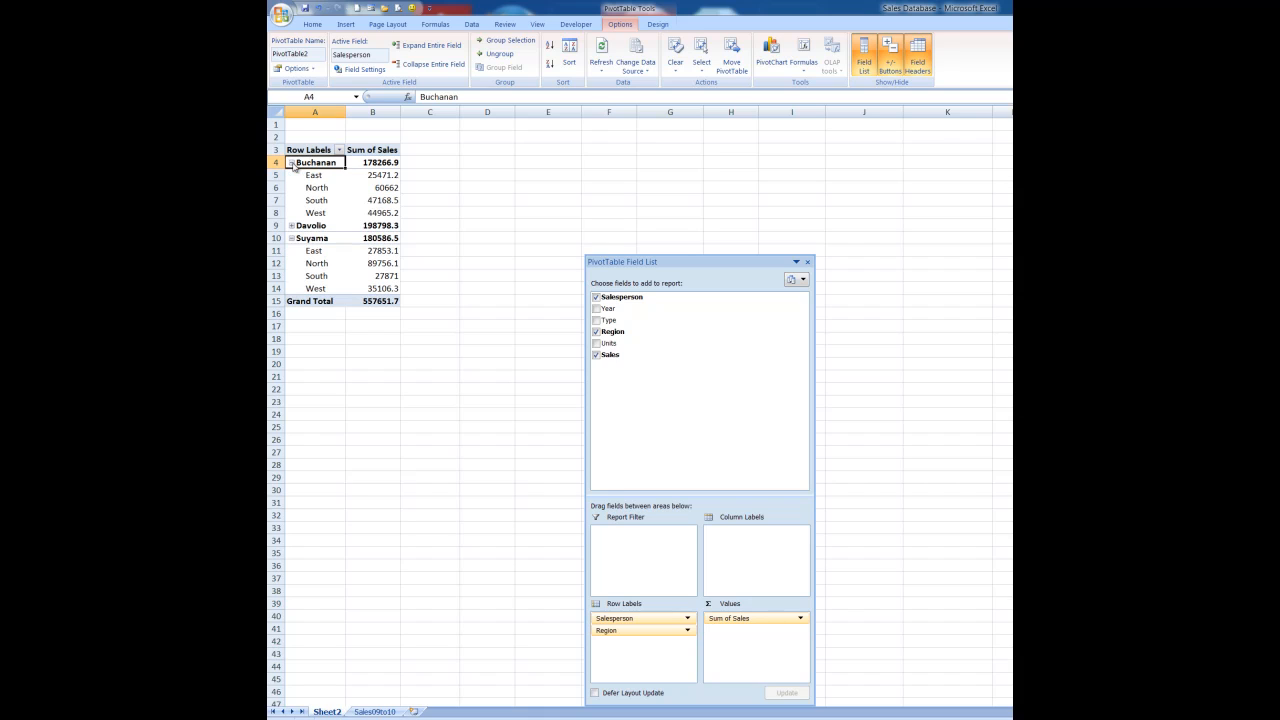
left_click(291, 226)
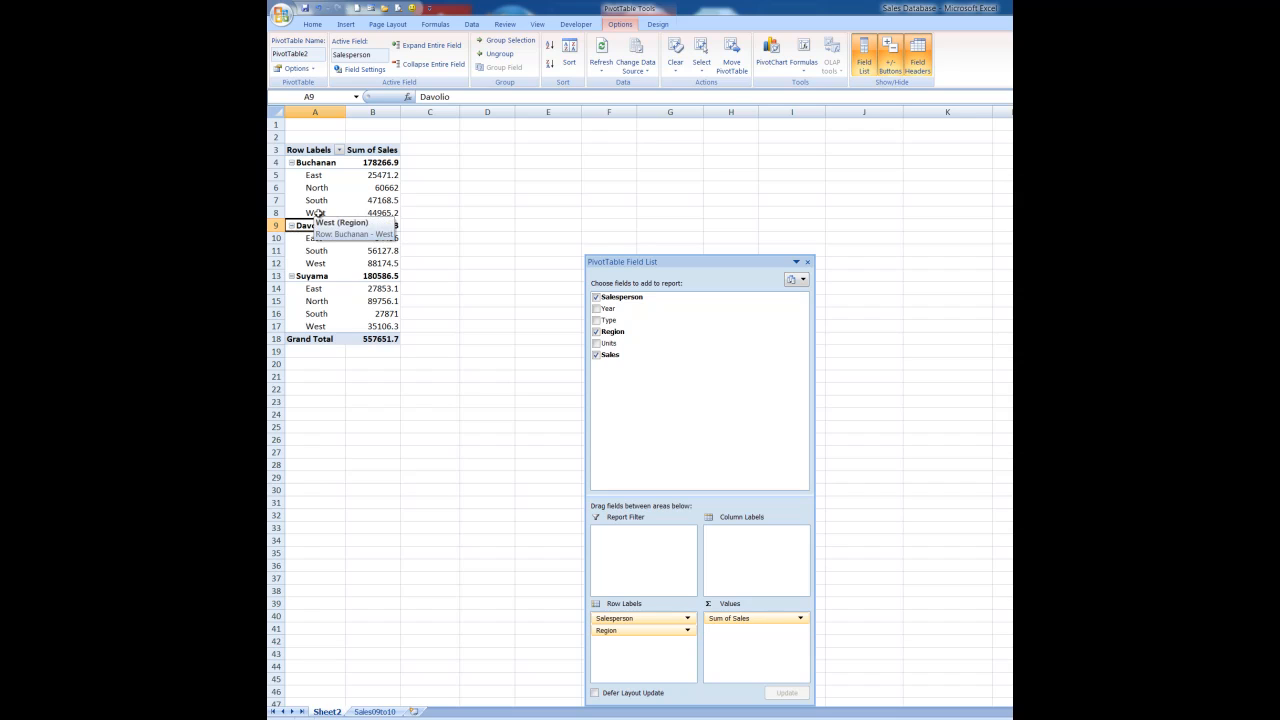